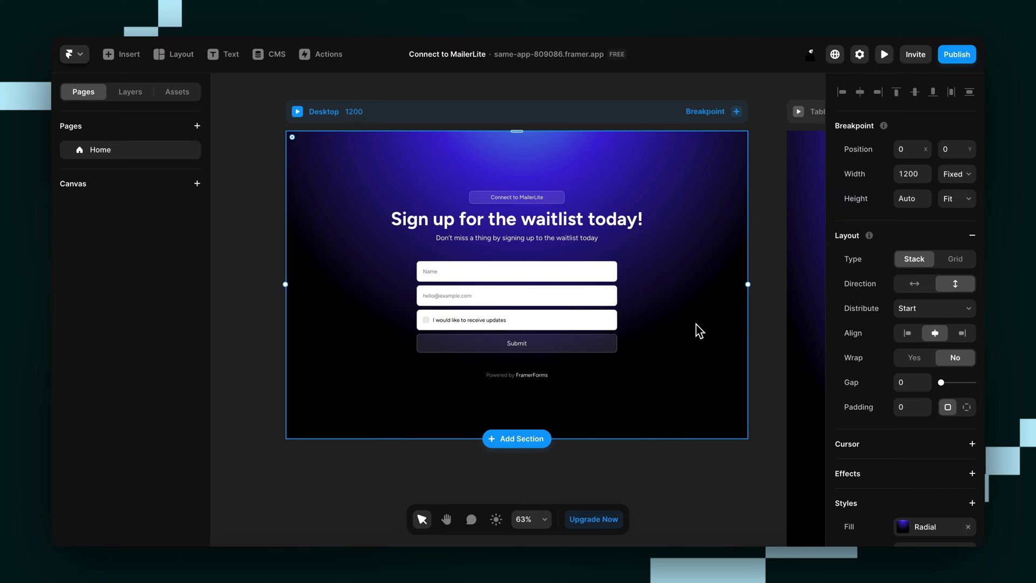
Step: Switch from Framer to the MailerLite browser window and bring its account dashboard forward
{"action": "key", "text": "alt+Tab"}
{"action": "left_click", "coordinate": [512, 296]}
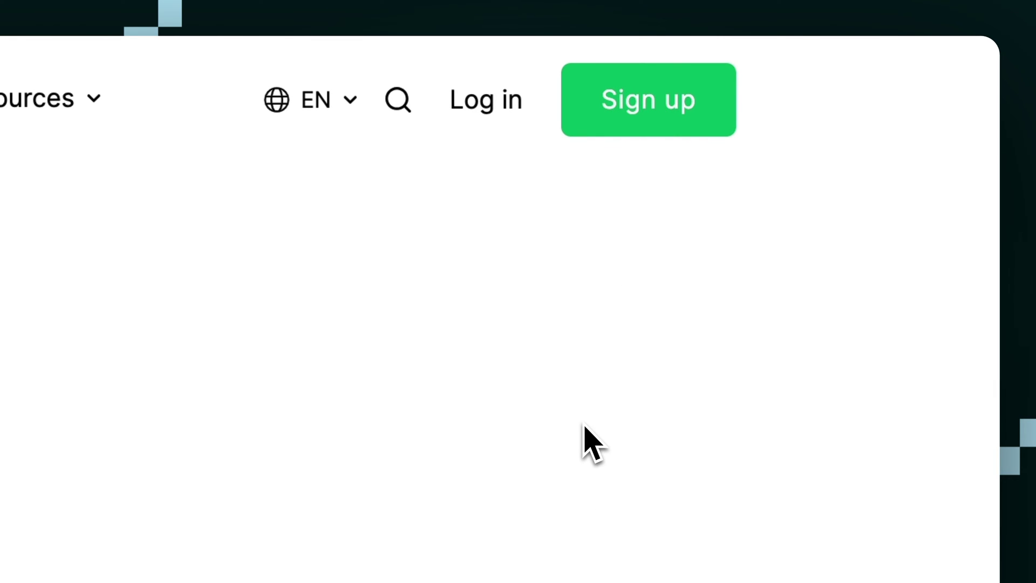
{"action": "key", "text": "alt+Tab"}
{"action": "left_click", "coordinate": [474, 308]}
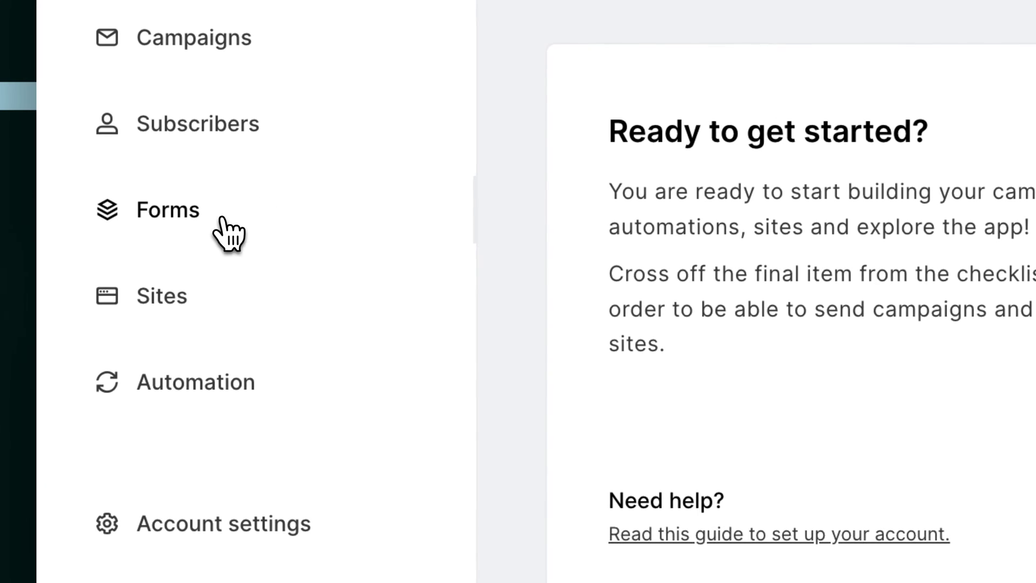
Step: Create a new embedded form named 'Waitlist' from the Forms page and save its details
{"action": "left_click", "coordinate": [223, 220]}
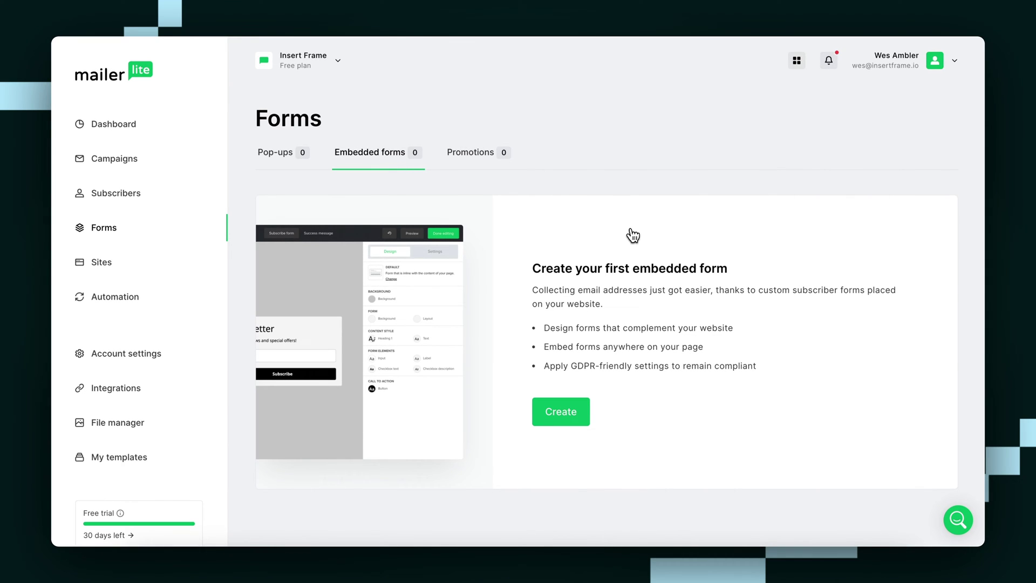
{"action": "left_click", "coordinate": [565, 414]}
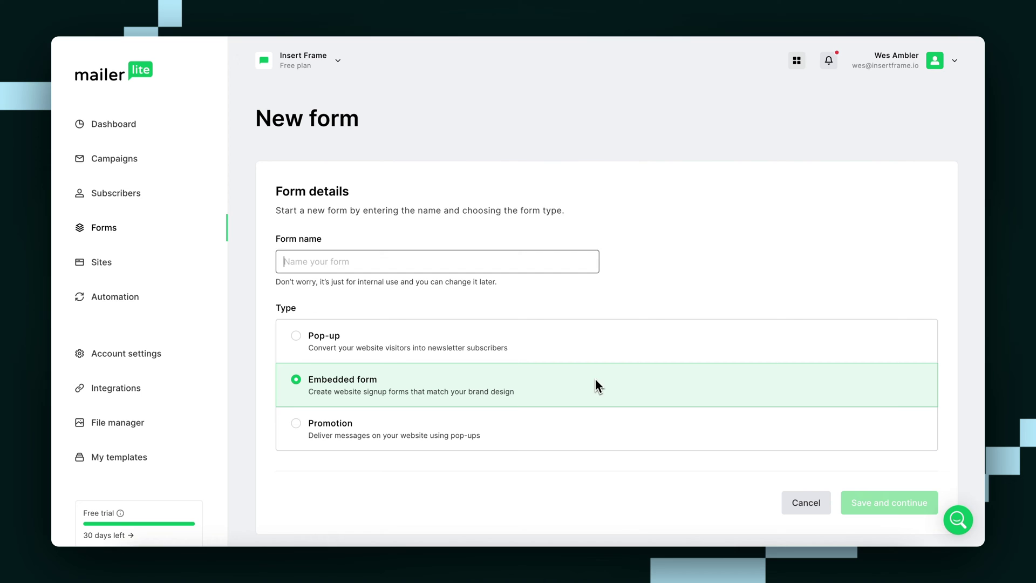
{"action": "left_click", "coordinate": [497, 254]}
{"action": "type", "text": "Waitli"}
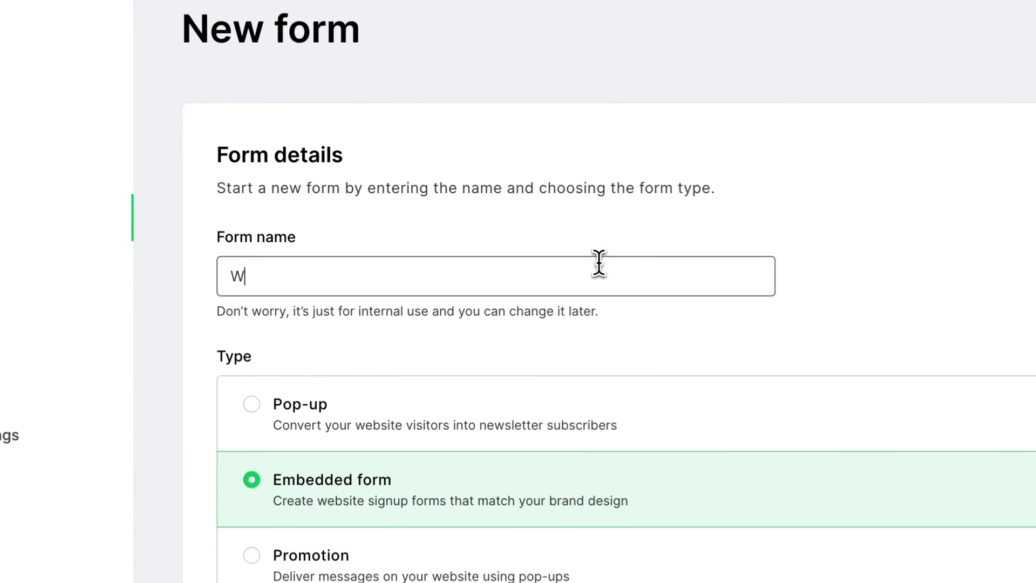
{"action": "type", "text": "st"}
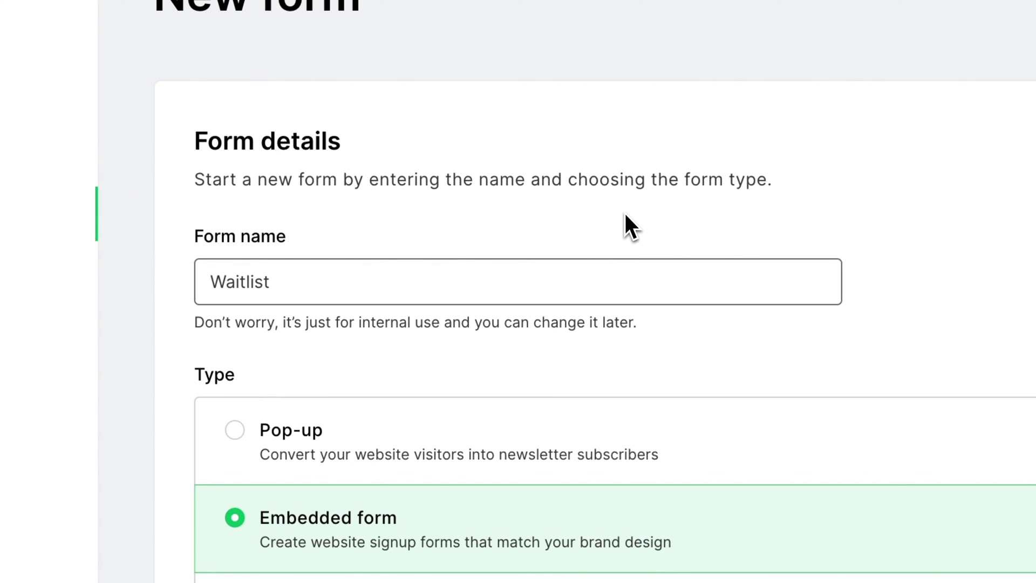
{"action": "left_click", "coordinate": [625, 212]}
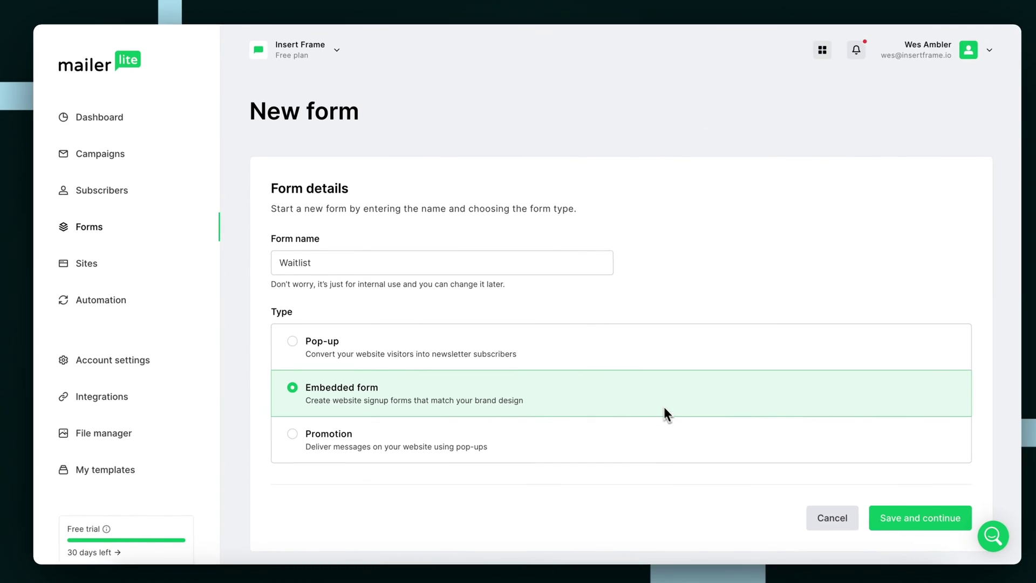
{"action": "left_click", "coordinate": [912, 517]}
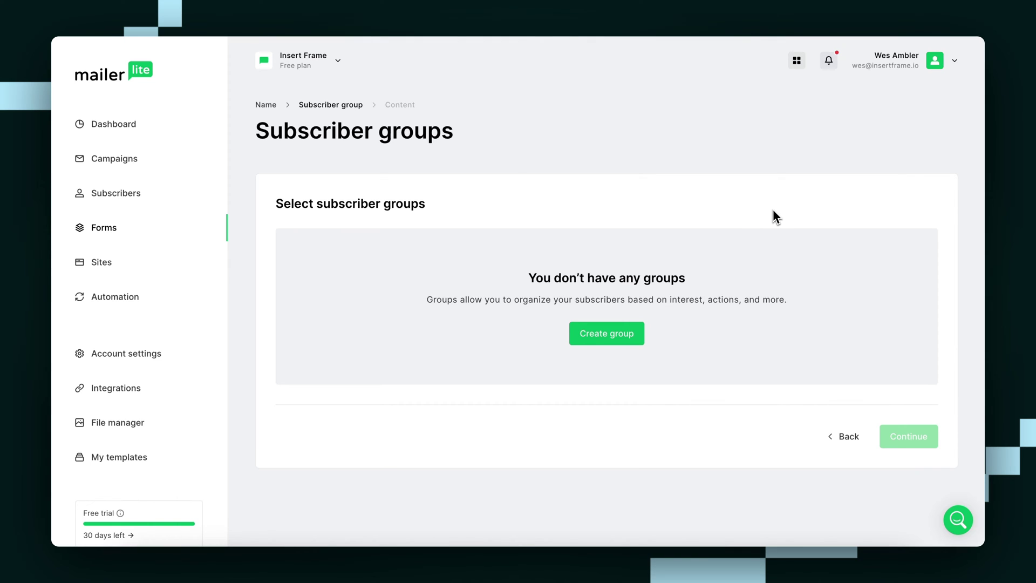
Step: Create the subscriber group 'Those who wait' for the Waitlist form
{"action": "left_click", "coordinate": [606, 337]}
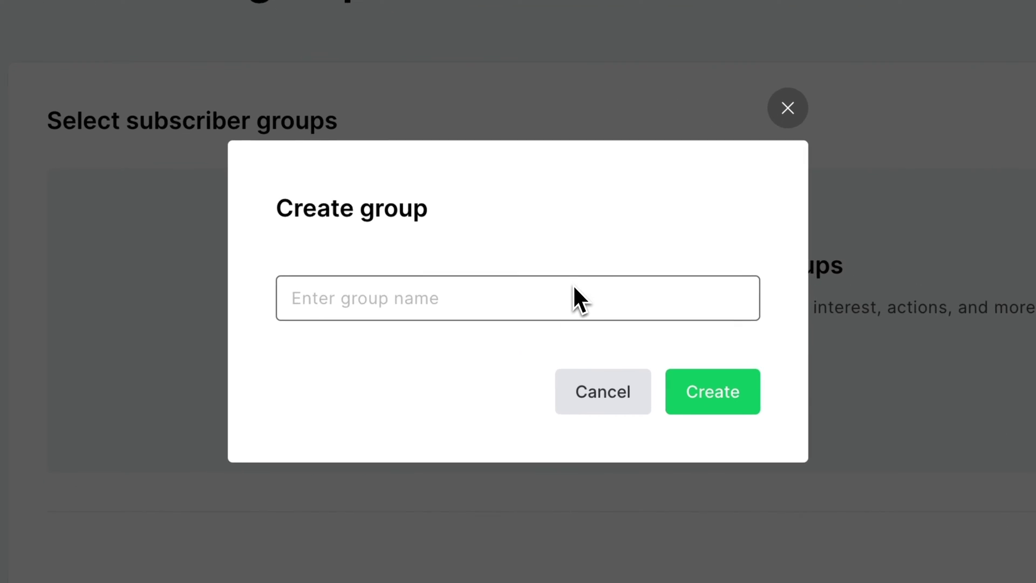
{"action": "type", "text": "Those who wait"}
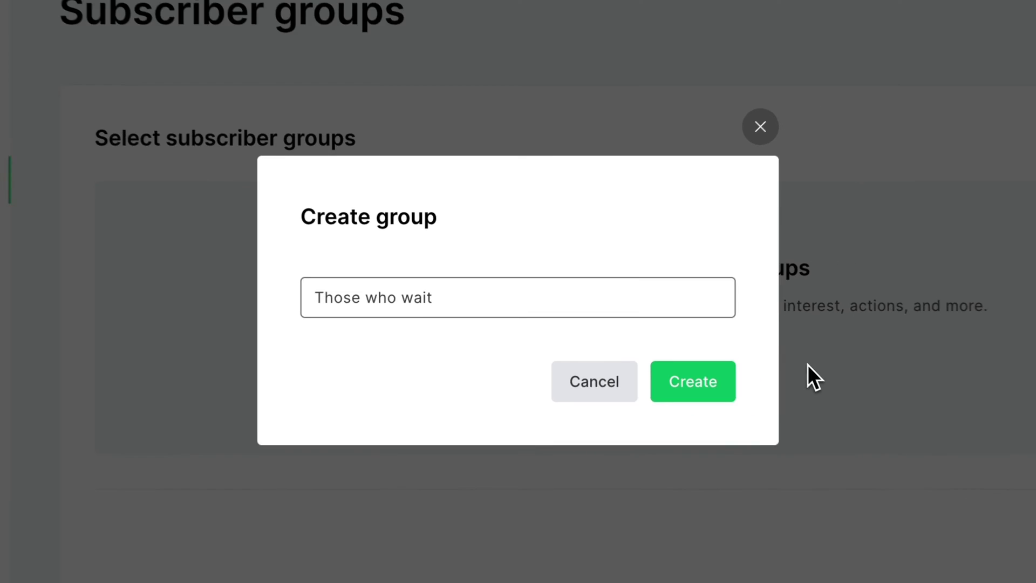
{"action": "left_click", "coordinate": [696, 384]}
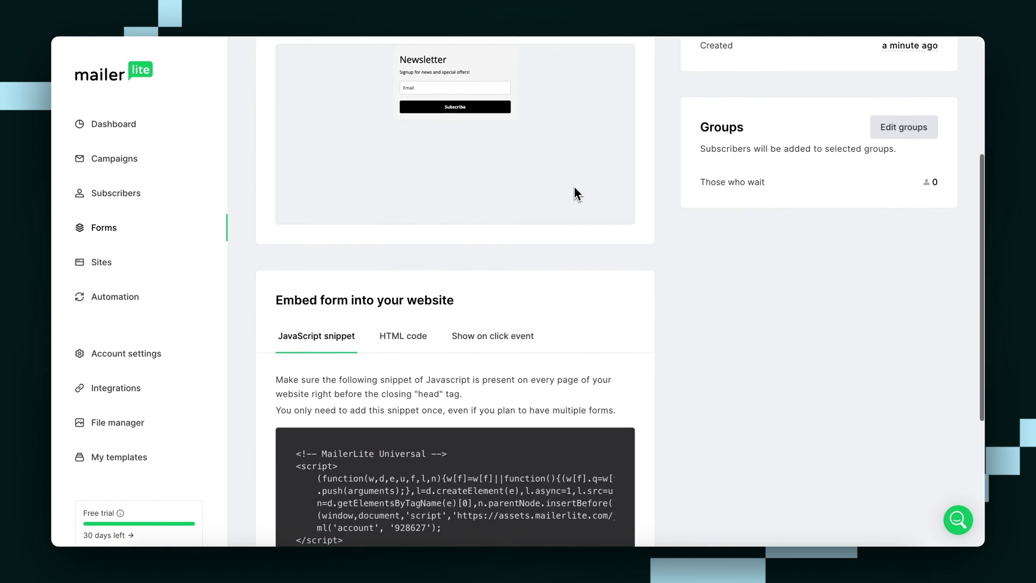
{"action": "scroll", "coordinate": [574, 189], "scroll_direction": "down", "scroll_amount": 1}
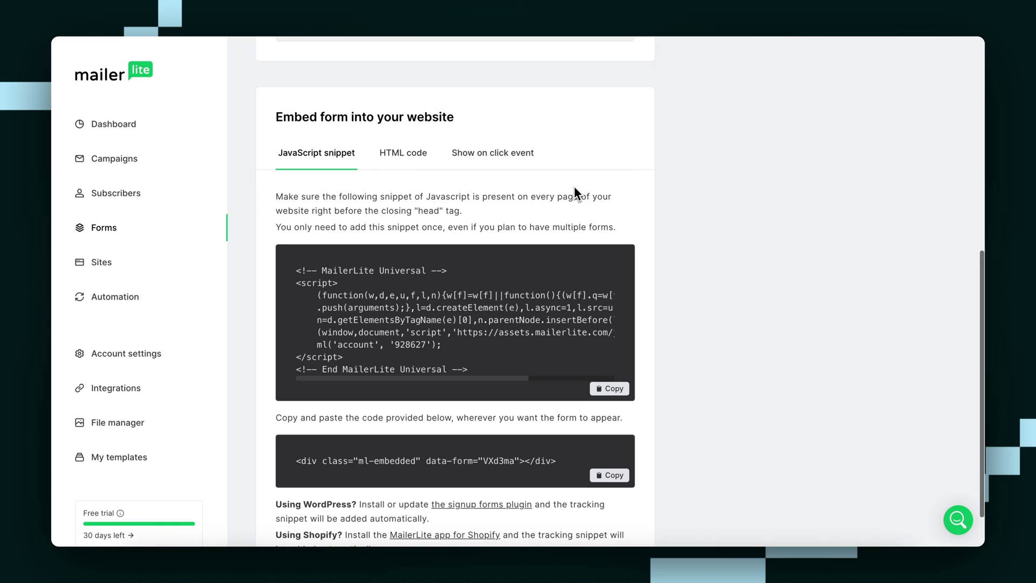
Step: Show the form's HTML embed code and find the assets.mailerlite.com URL in the form action
{"action": "left_click", "coordinate": [397, 153]}
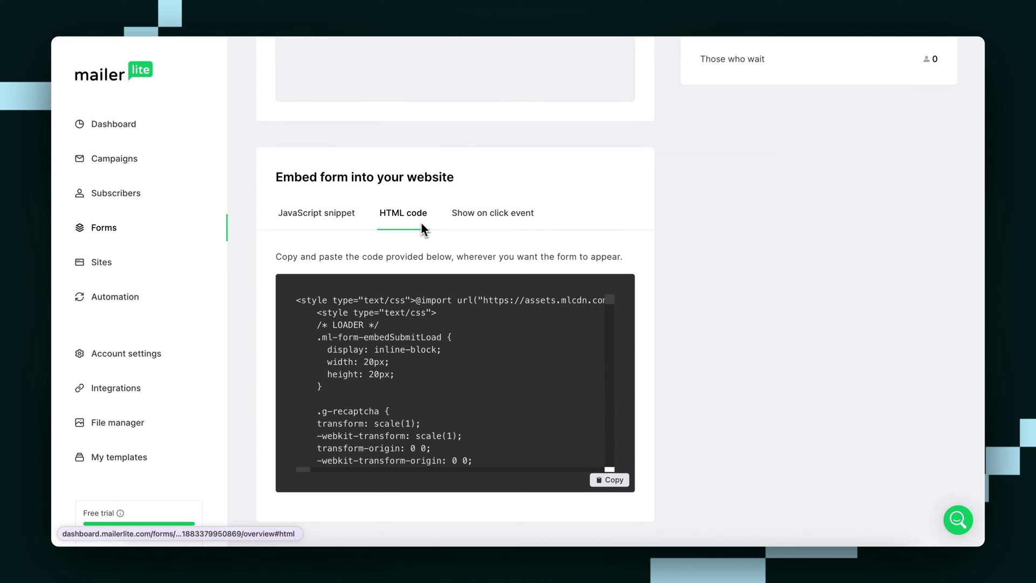
{"action": "key", "text": "super+f"}
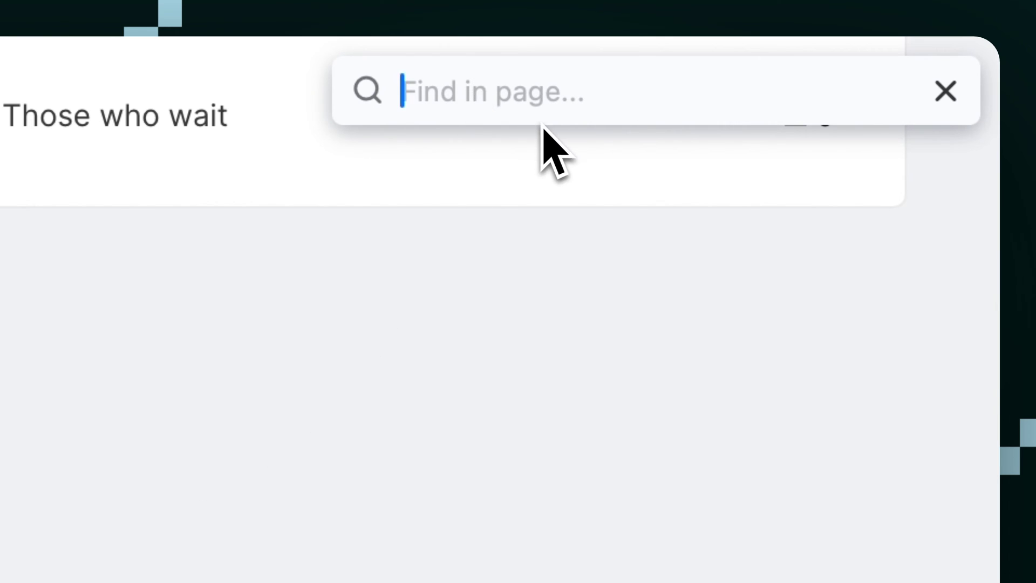
{"action": "key", "text": "super+v"}
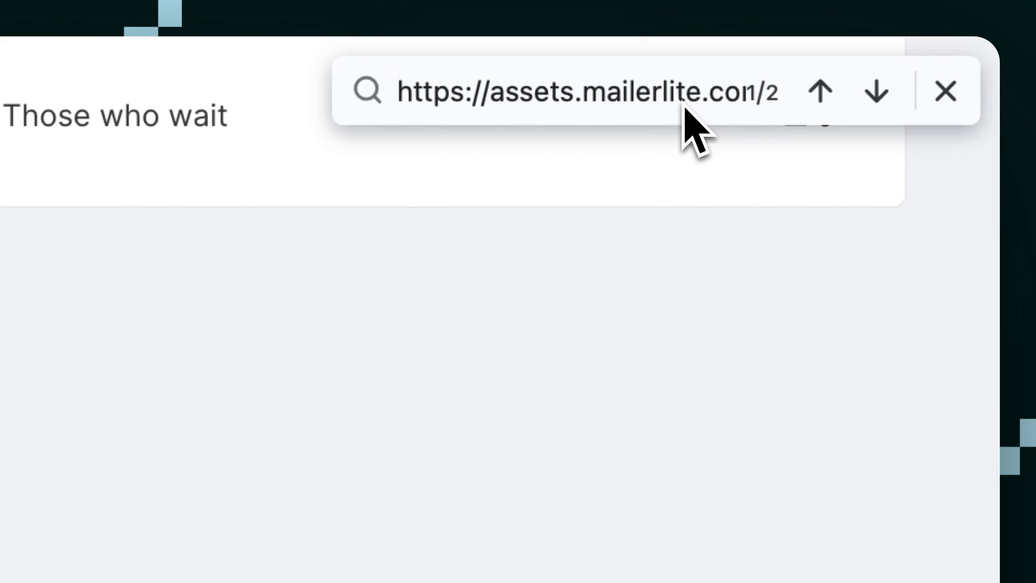
{"action": "key", "text": "Return"}
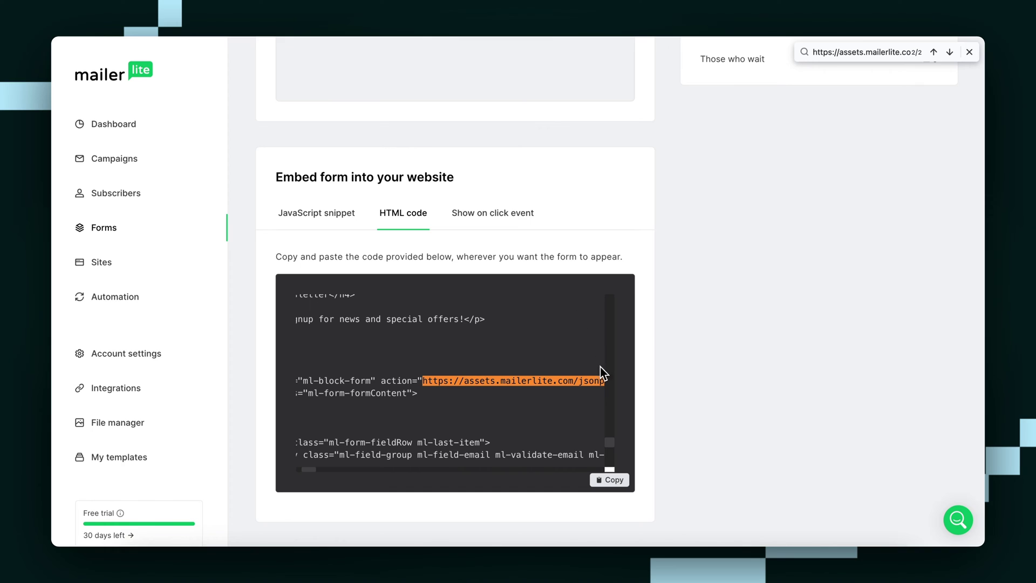
{"action": "left_click", "coordinate": [949, 52]}
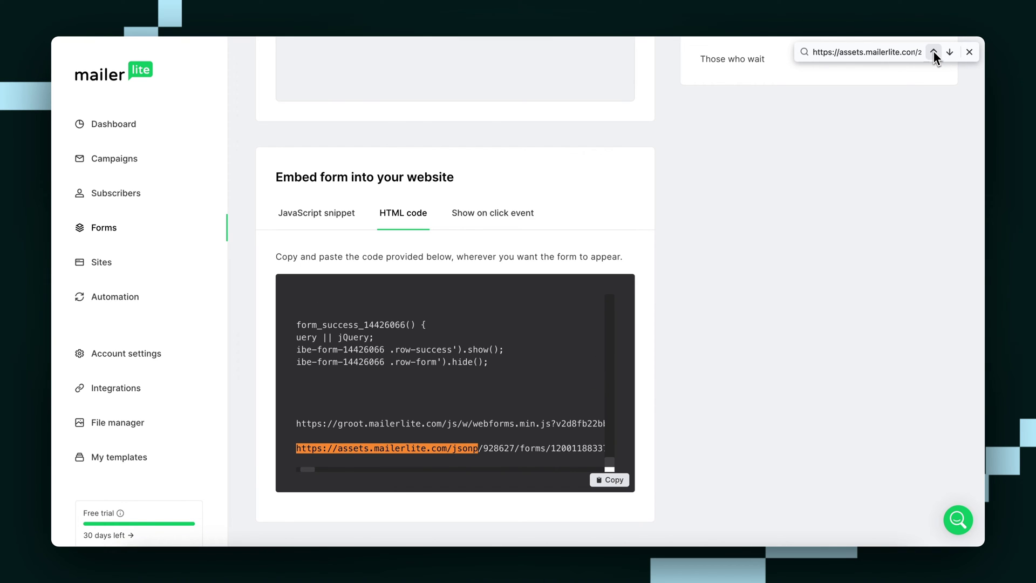
{"action": "left_click", "coordinate": [933, 52]}
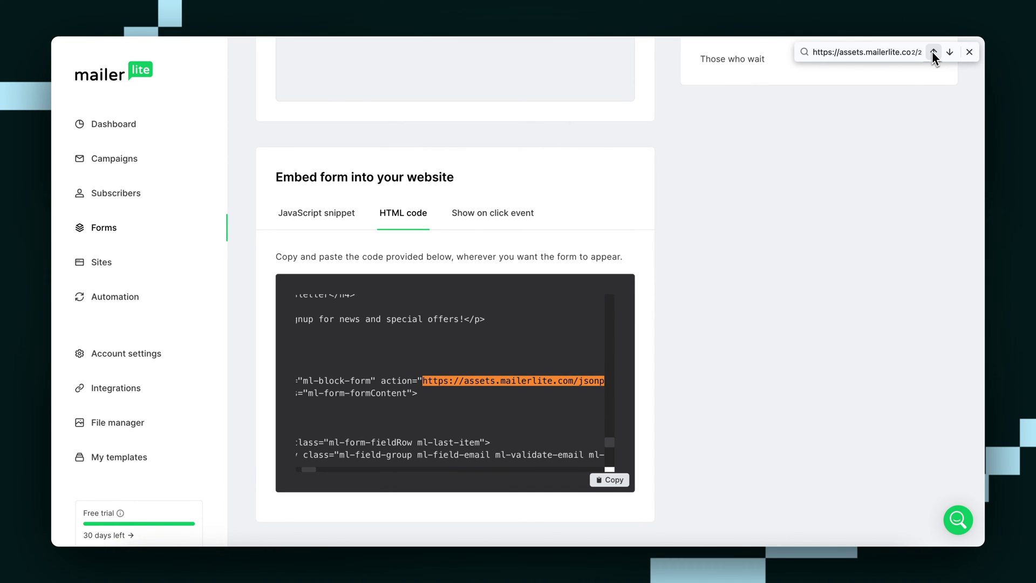
Step: Select the form action URL through /subscribe and copy it
{"action": "double_click", "coordinate": [432, 381]}
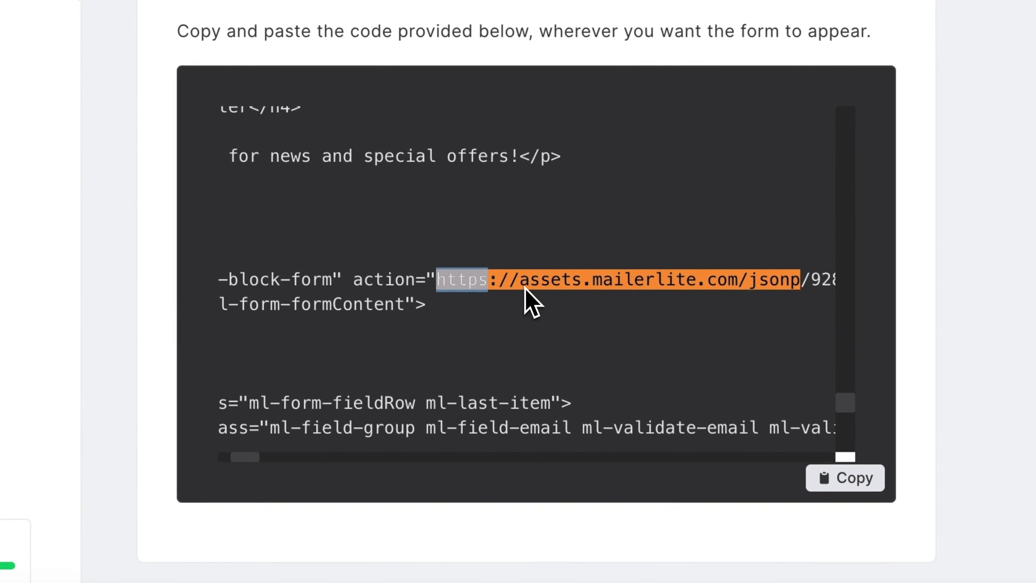
{"action": "scroll", "coordinate": [524, 287], "scroll_direction": "right", "scroll_amount": 10}
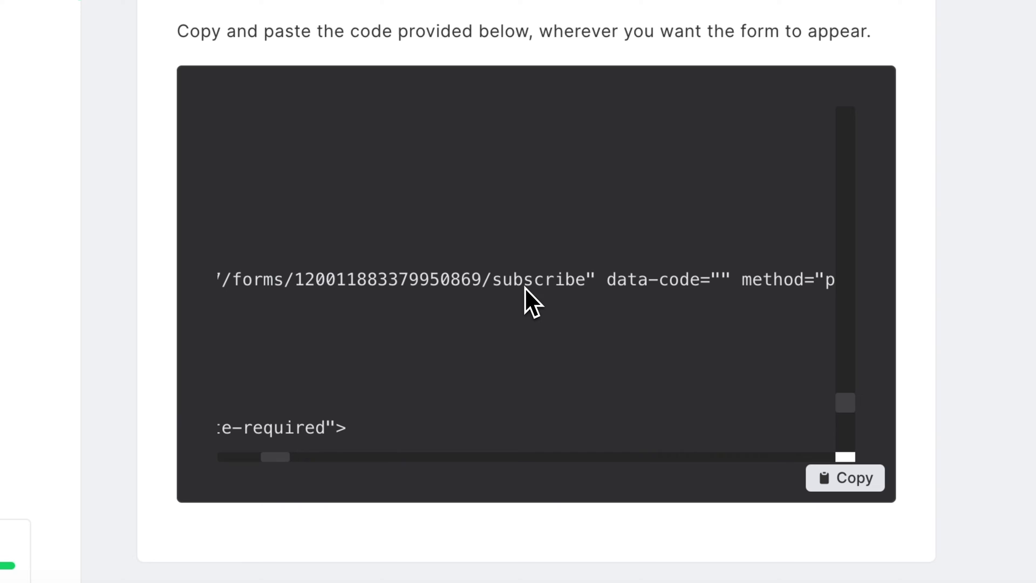
{"action": "left_click", "coordinate": [586, 279], "text": "shift"}
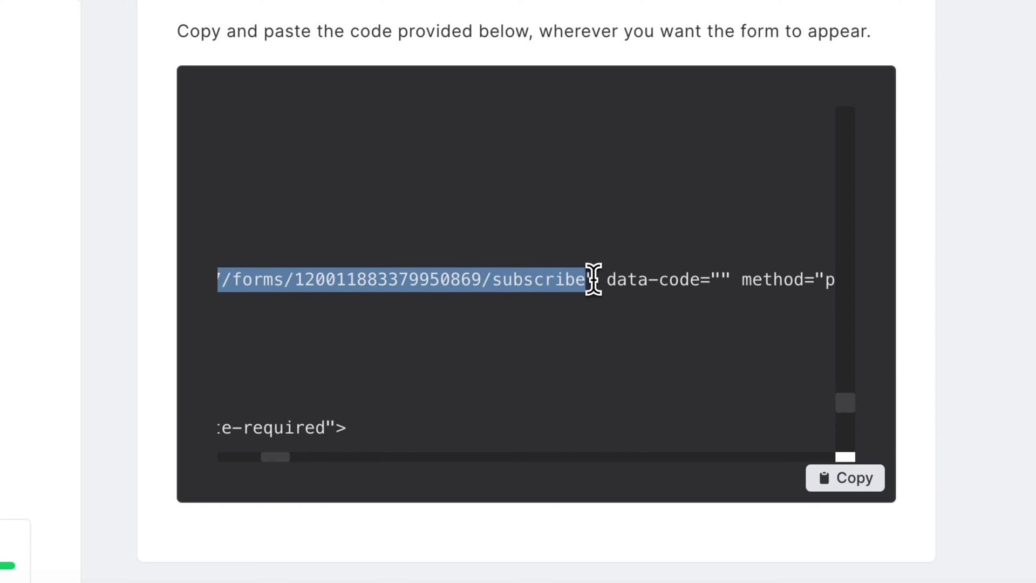
{"action": "scroll", "coordinate": [608, 294], "scroll_direction": "left", "scroll_amount": 2}
{"action": "scroll", "coordinate": [608, 294], "scroll_direction": "left", "scroll_amount": 6}
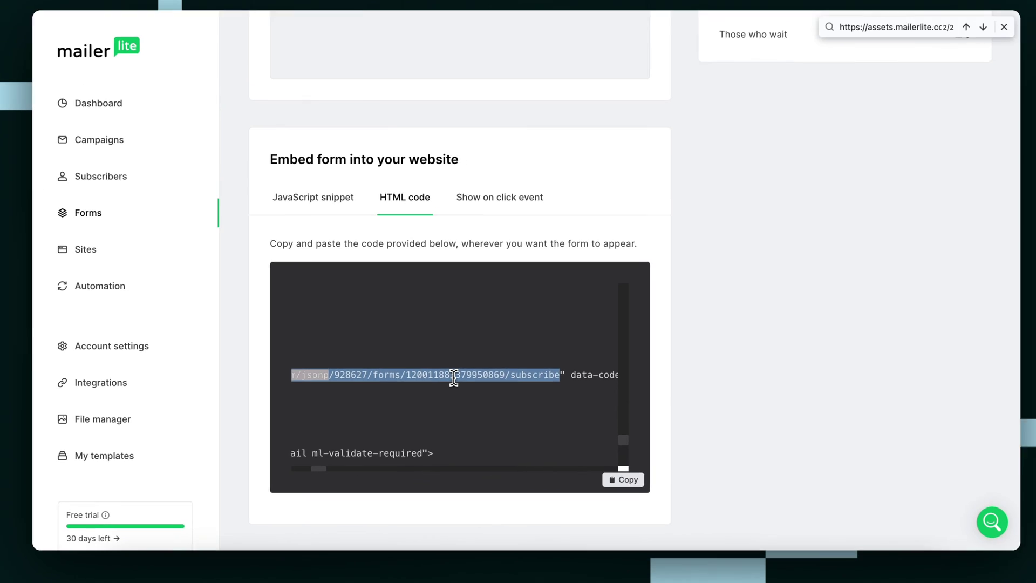
{"action": "scroll", "coordinate": [526, 281], "scroll_direction": "right", "scroll_amount": 5}
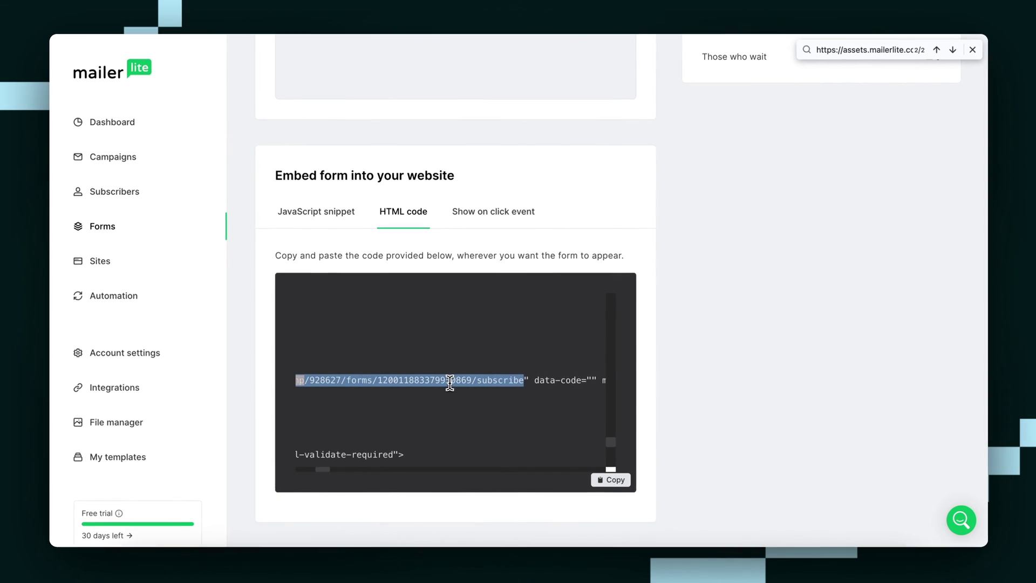
{"action": "key", "text": "super+c"}
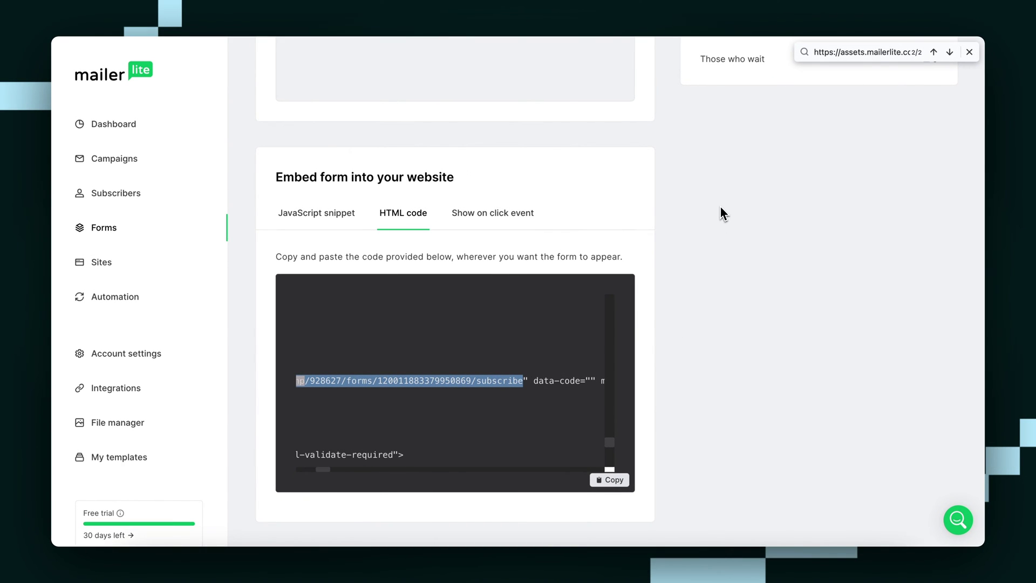
Step: Set the waitlist form's Submit button to send submissions to MailerLite
{"action": "left_click", "coordinate": [714, 345]}
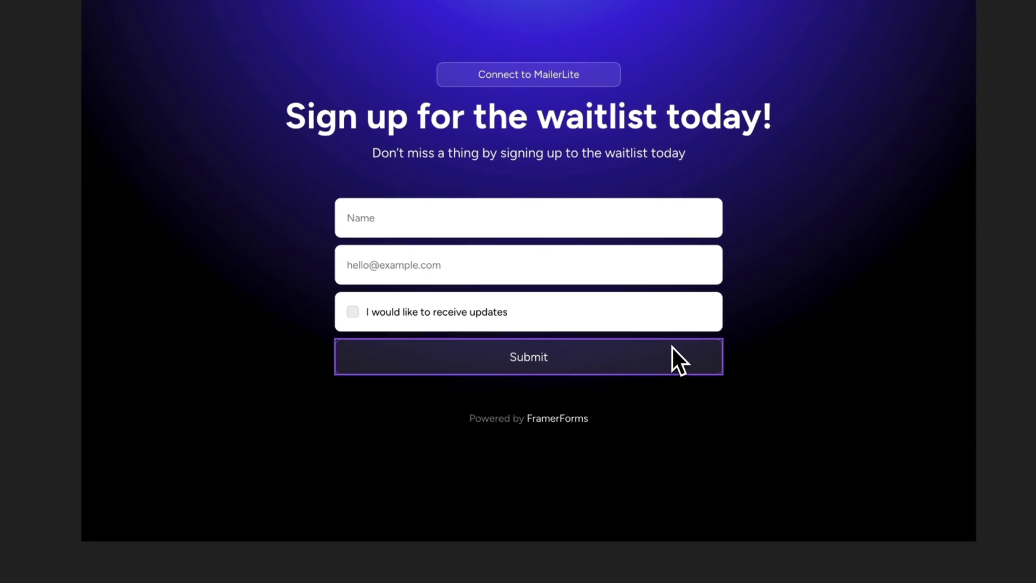
{"action": "left_click", "coordinate": [672, 351]}
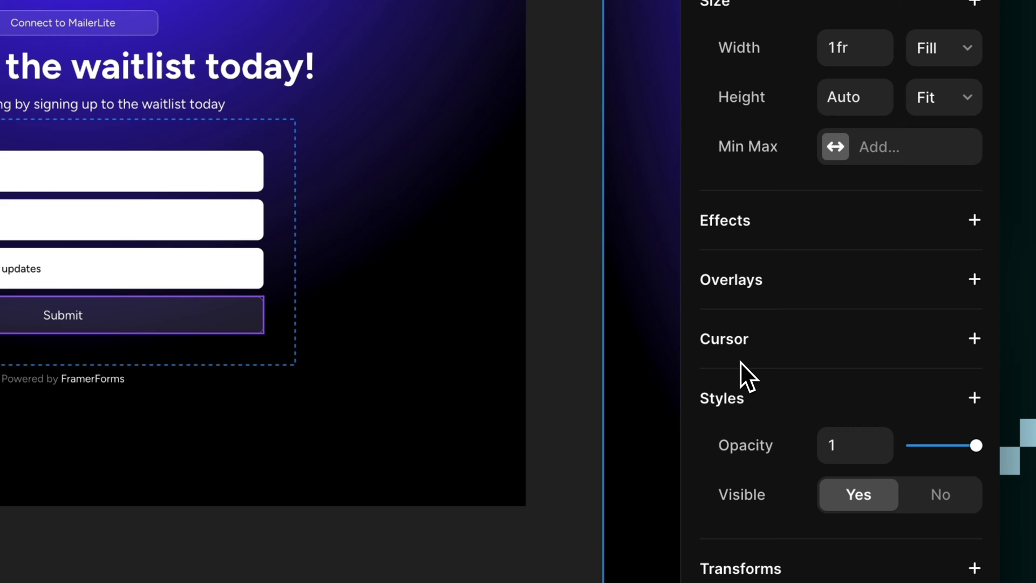
{"action": "scroll", "coordinate": [740, 361], "scroll_direction": "down", "scroll_amount": 9}
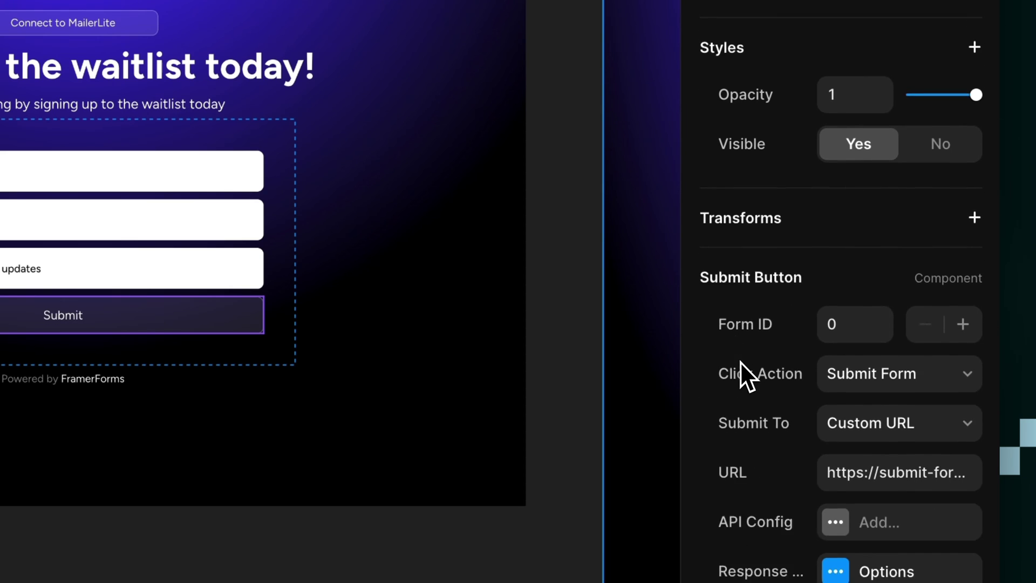
{"action": "scroll", "coordinate": [745, 362], "scroll_direction": "down", "scroll_amount": 1}
{"action": "left_click", "coordinate": [891, 264]}
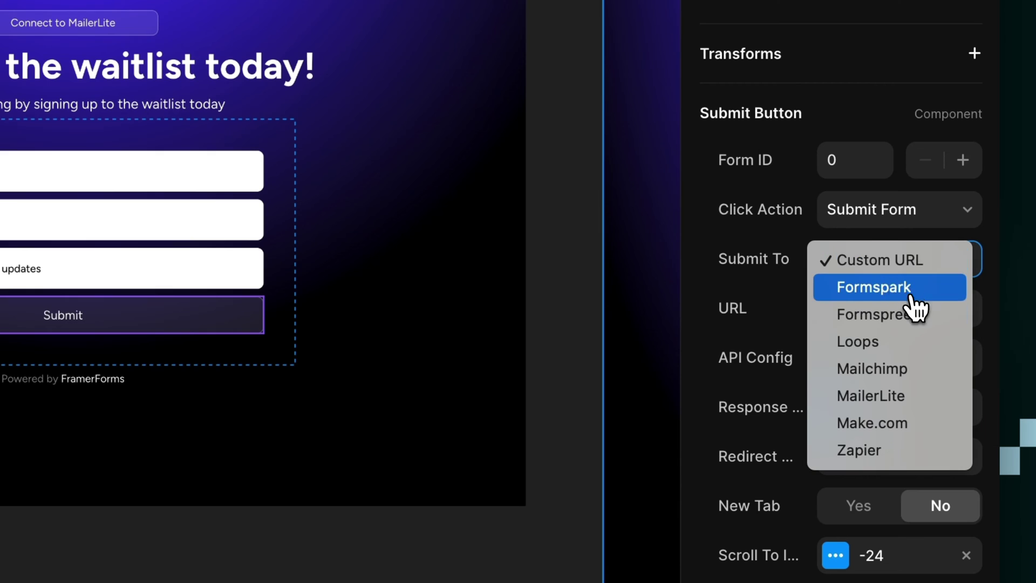
{"action": "left_click", "coordinate": [924, 397]}
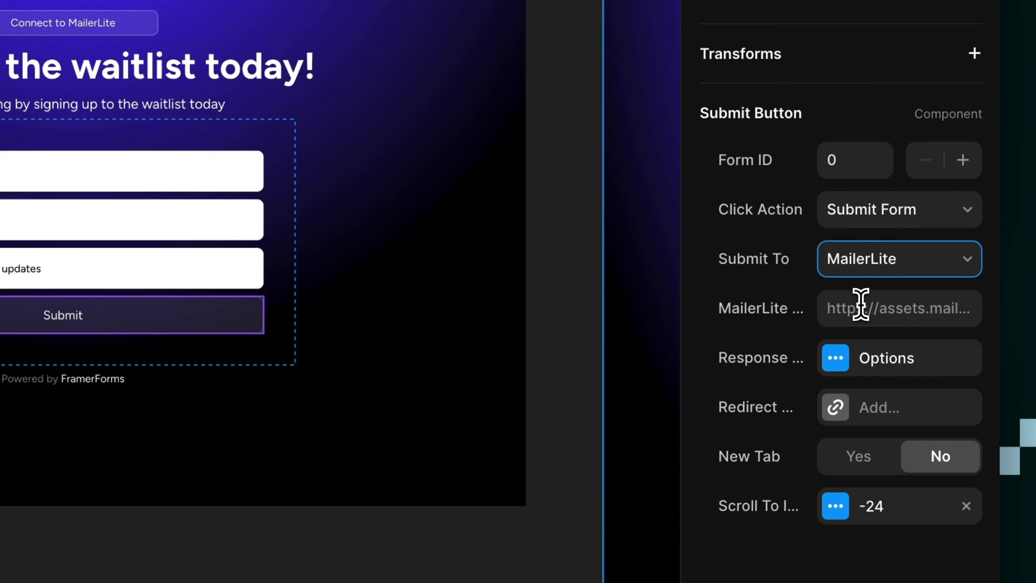
Step: Paste the copied MailerLite subscribe URL into the MailerLite URL field and deselect
{"action": "left_click", "coordinate": [878, 301]}
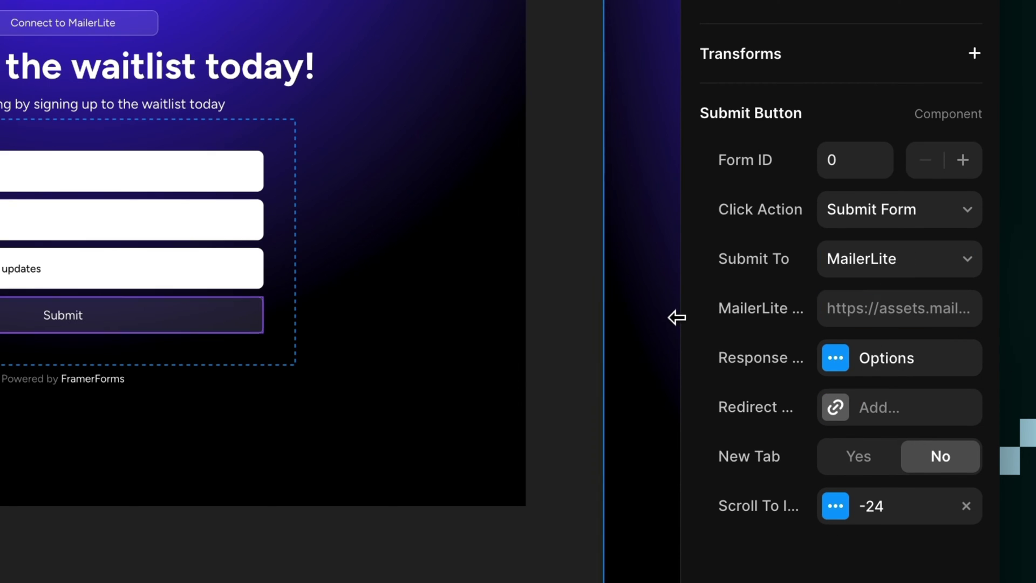
{"action": "left_click_drag", "start_coordinate": [677, 317], "coordinate": [601, 308]}
{"action": "left_click", "coordinate": [848, 308]}
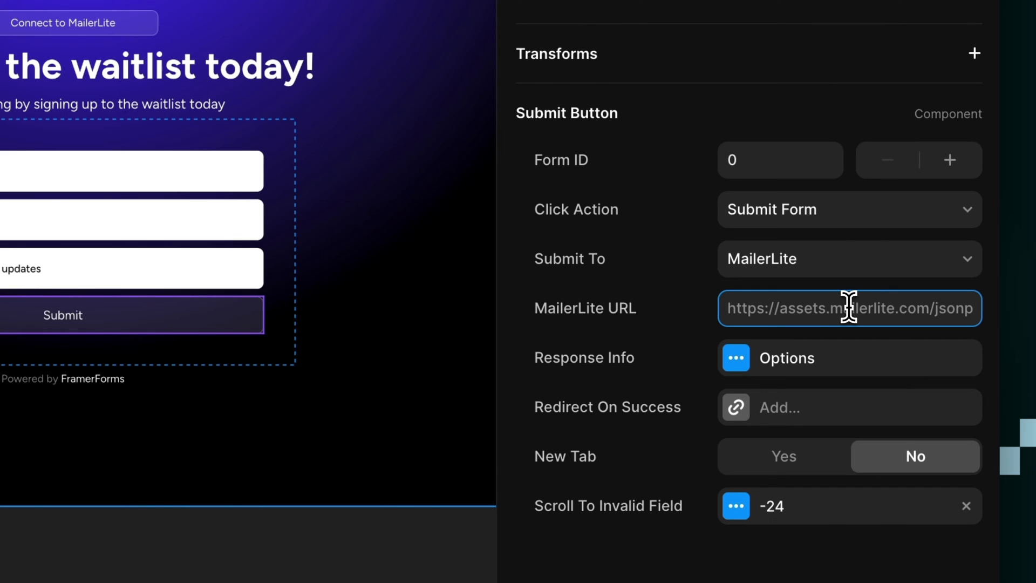
{"action": "key", "text": "ctrl+v"}
{"action": "left_click", "coordinate": [682, 347]}
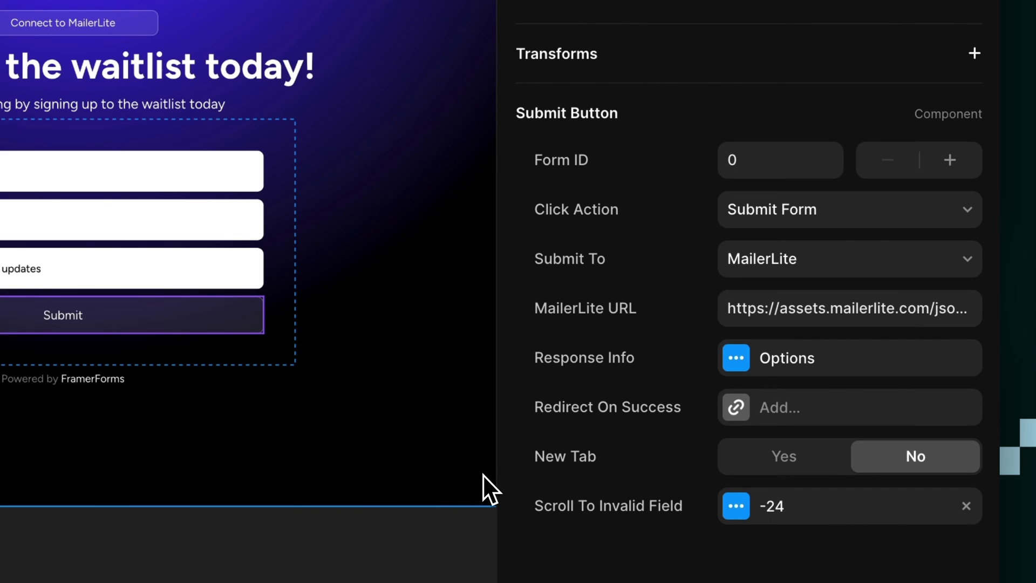
{"action": "left_click_drag", "start_coordinate": [499, 456], "coordinate": [681, 459]}
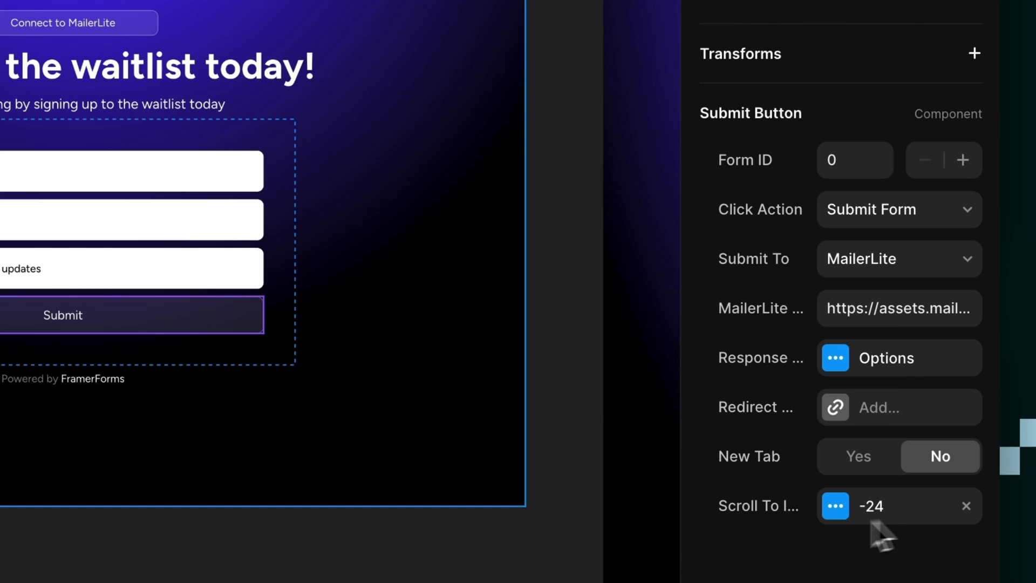
{"action": "left_click", "coordinate": [313, 545]}
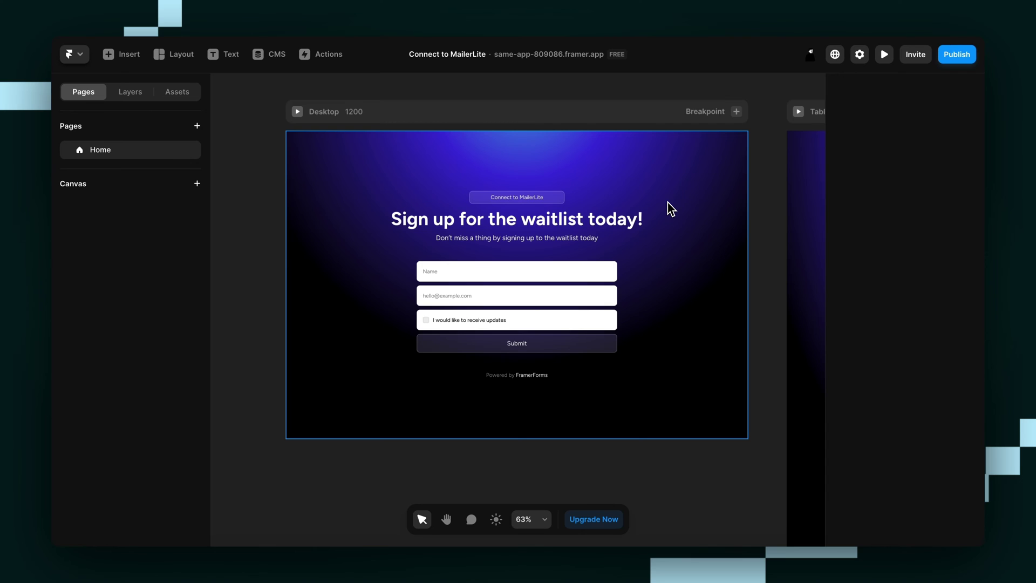
Step: Open Subscribers > Fields in MailerLite and copy 'name' from the Name field's {$name} tag
{"action": "key", "text": "alt+Tab"}
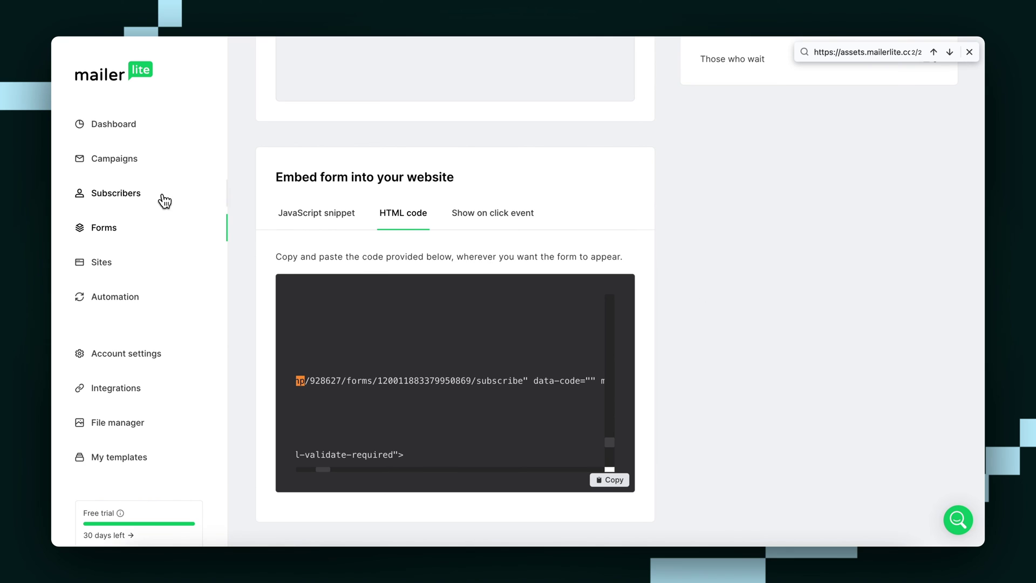
{"action": "left_click", "coordinate": [120, 196]}
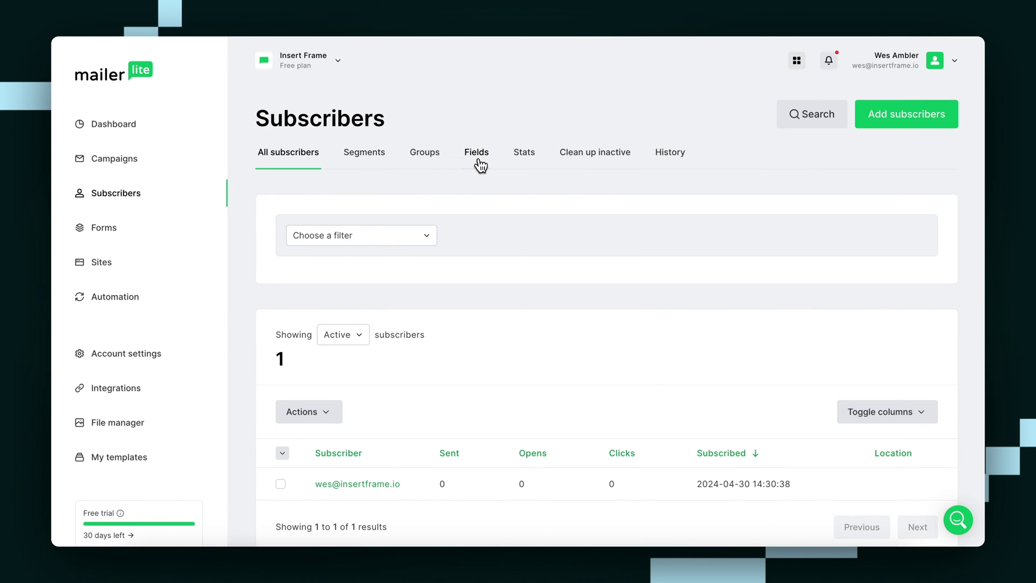
{"action": "left_click", "coordinate": [477, 153]}
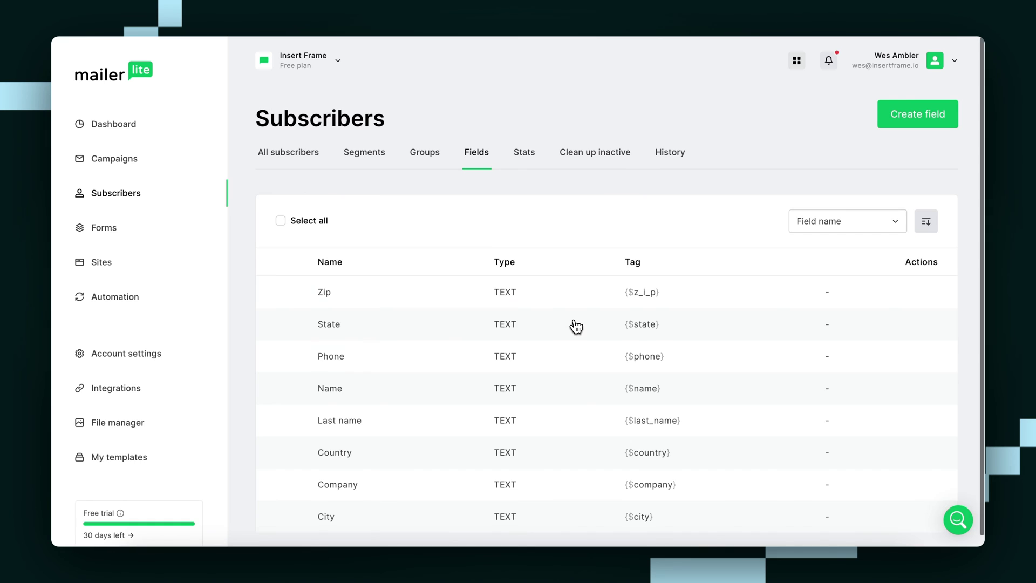
{"action": "scroll", "coordinate": [571, 300], "scroll_direction": "down", "scroll_amount": 1}
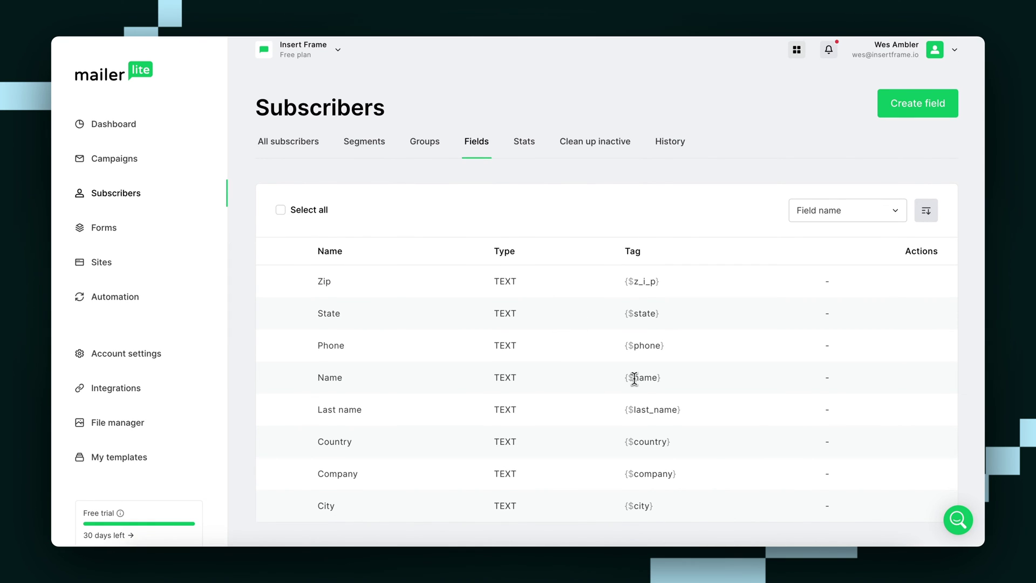
{"action": "double_click", "coordinate": [650, 377]}
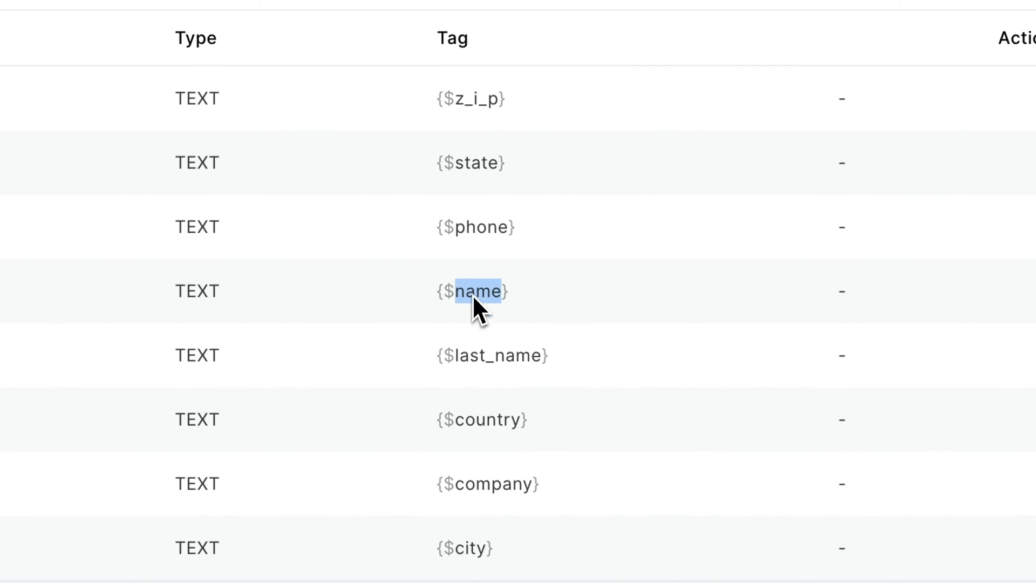
{"action": "left_click_drag", "start_coordinate": [454, 355], "coordinate": [542, 356]}
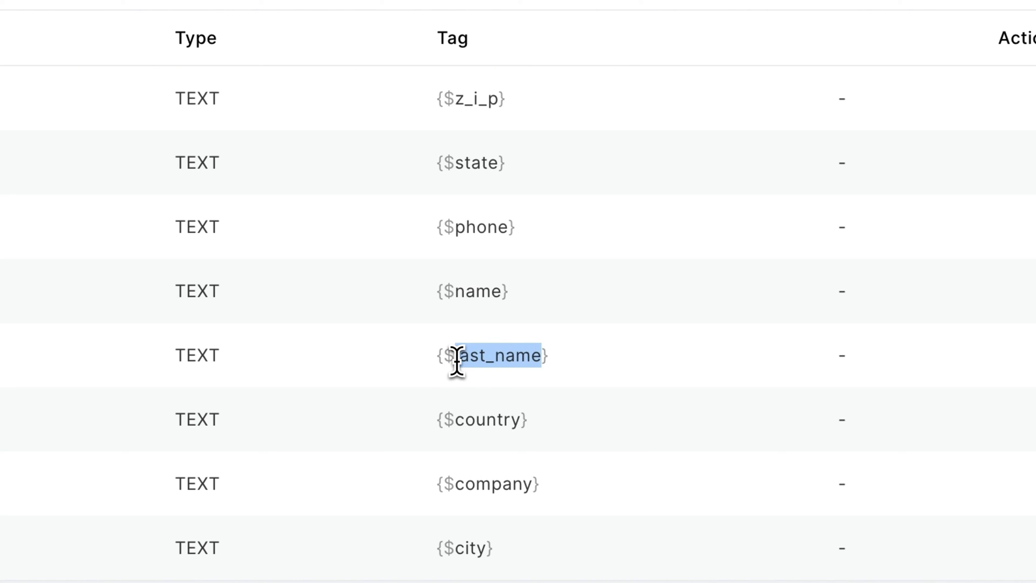
{"action": "left_click", "coordinate": [456, 359]}
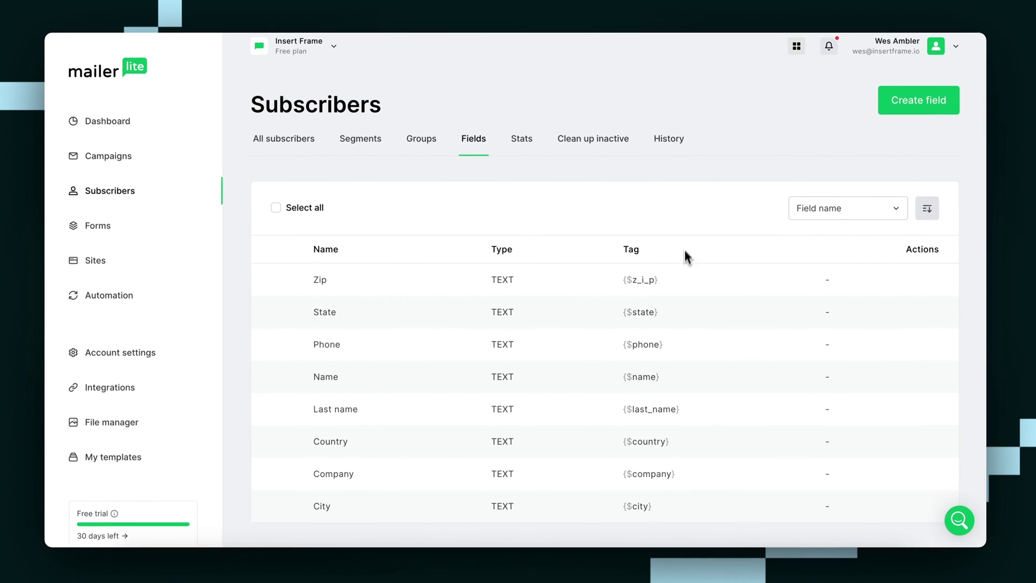
{"action": "double_click", "coordinate": [641, 377]}
{"action": "key", "text": "super+c"}
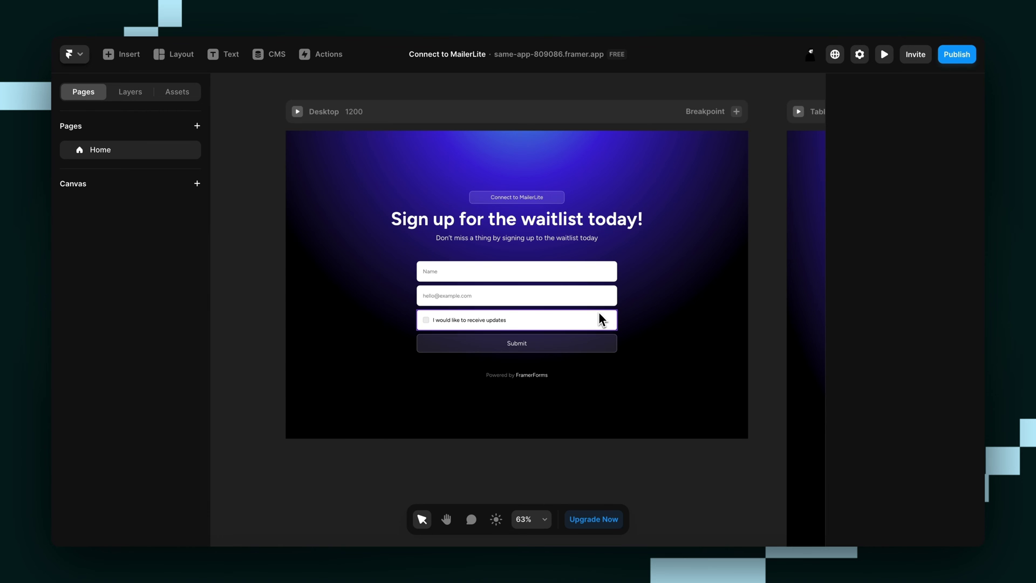
Step: Replace the Name input's field name 'nameInput' with the pasted 'name'
{"action": "left_click", "coordinate": [535, 276]}
{"action": "scroll", "coordinate": [963, 220], "scroll_direction": "up", "scroll_amount": 3}
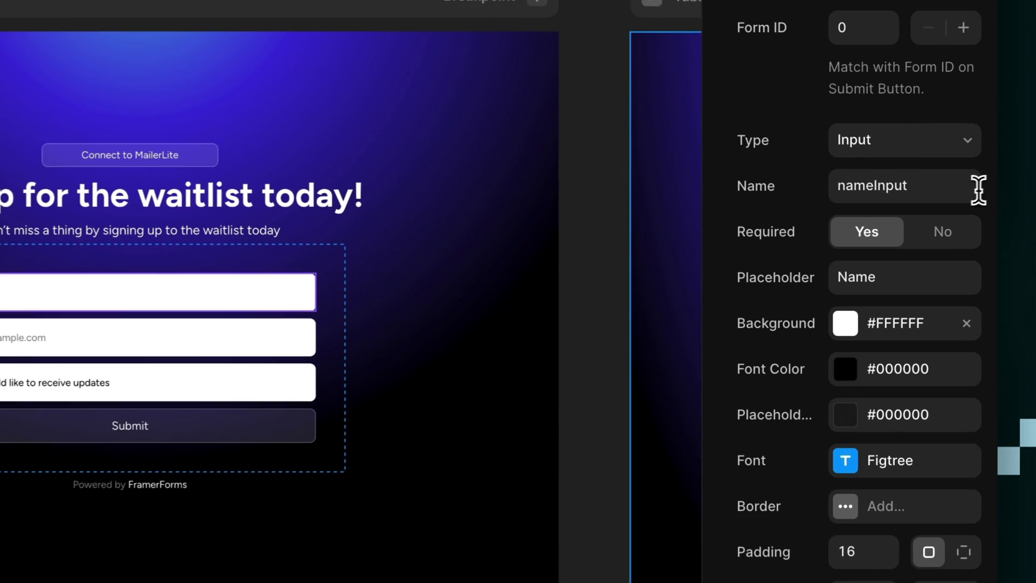
{"action": "double_click", "coordinate": [966, 214]}
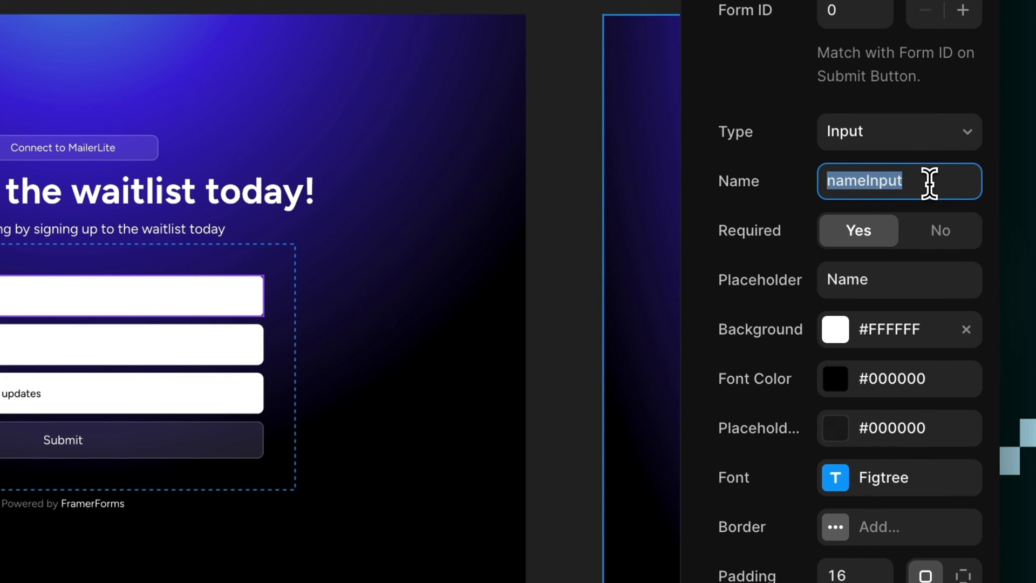
{"action": "key", "text": "super+v"}
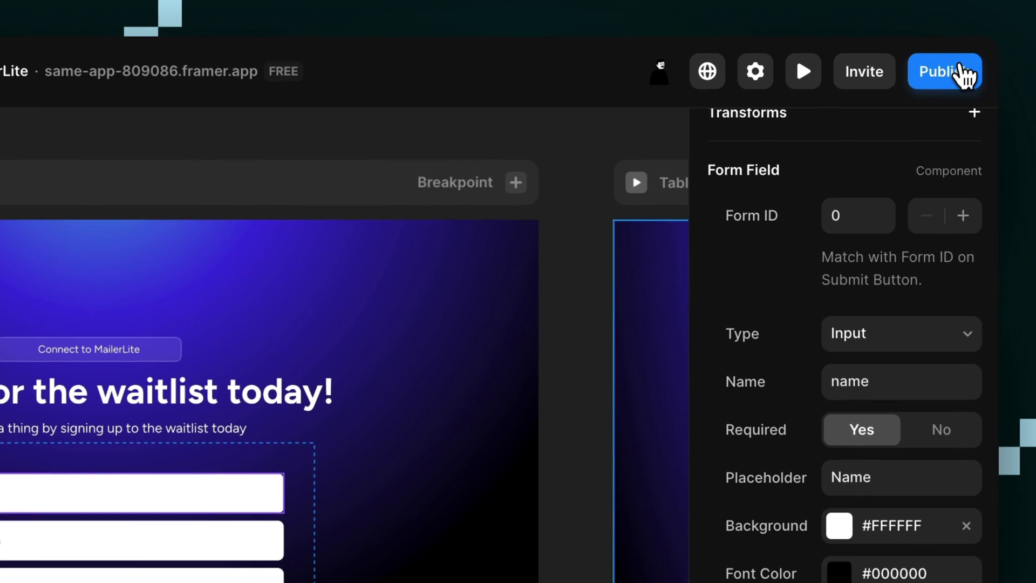
Step: Publish the site update and open the live waitlist page at full size
{"action": "left_click", "coordinate": [957, 54]}
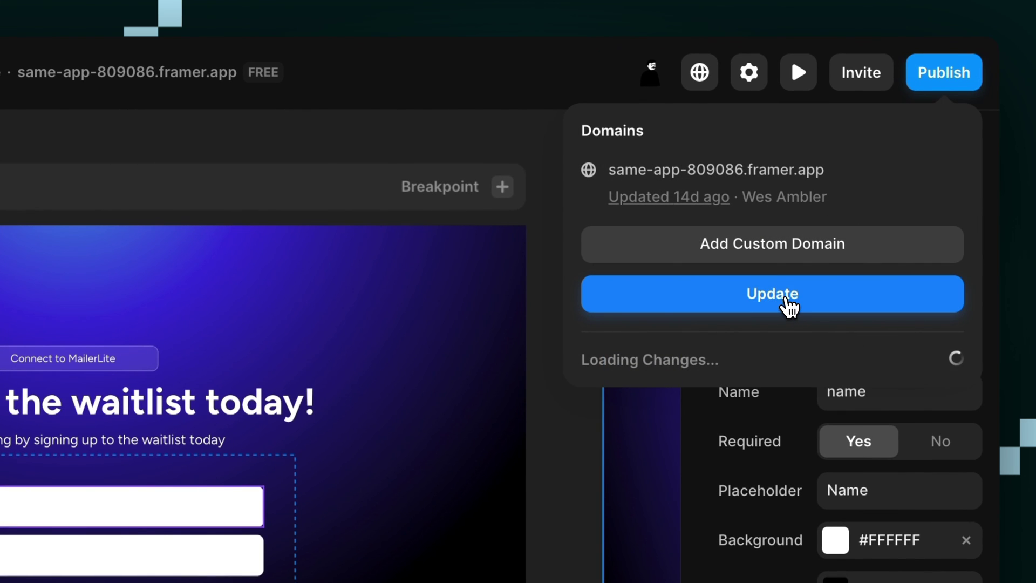
{"action": "left_click", "coordinate": [789, 306]}
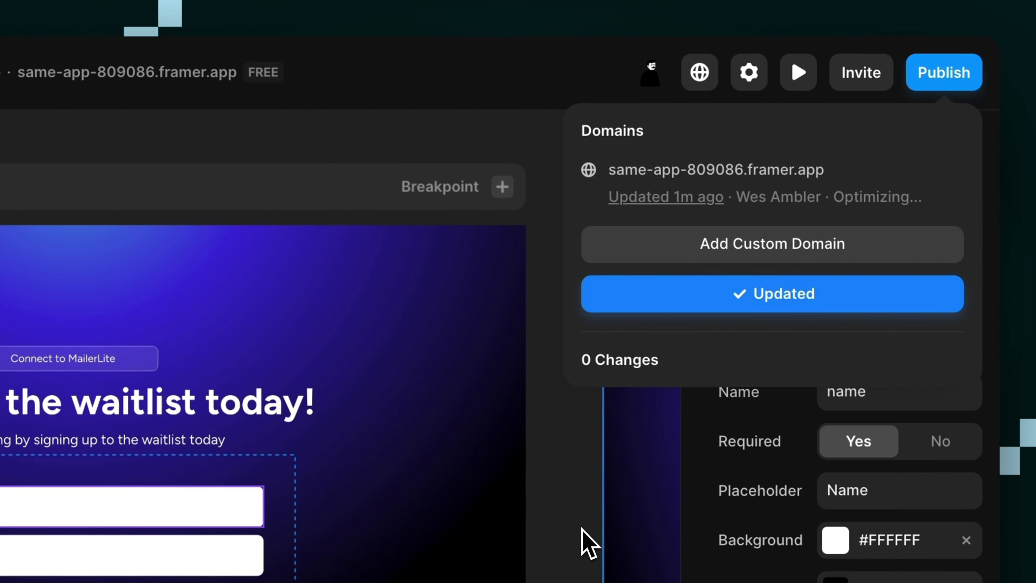
{"action": "left_click", "coordinate": [576, 497]}
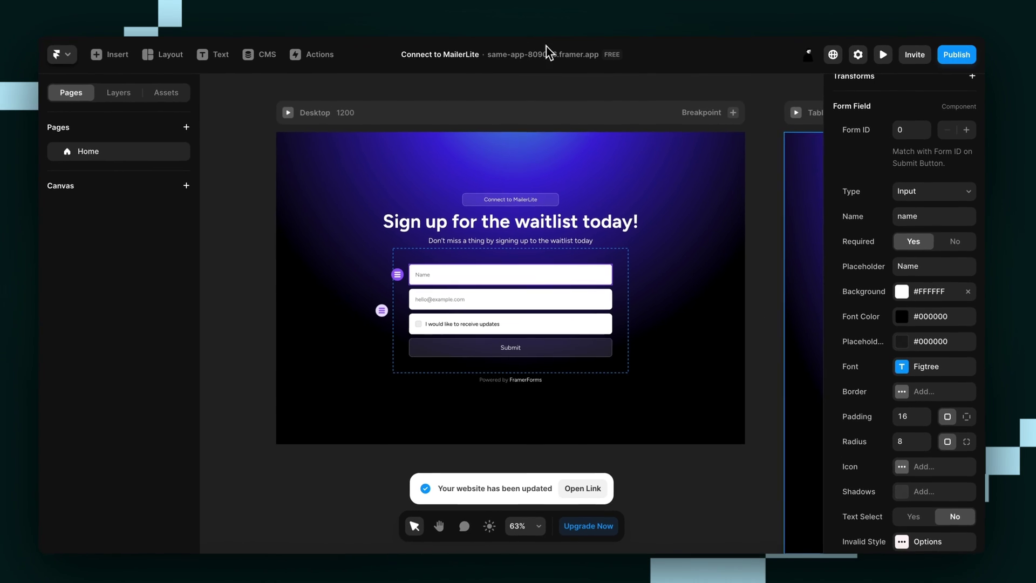
{"action": "left_click", "coordinate": [549, 54]}
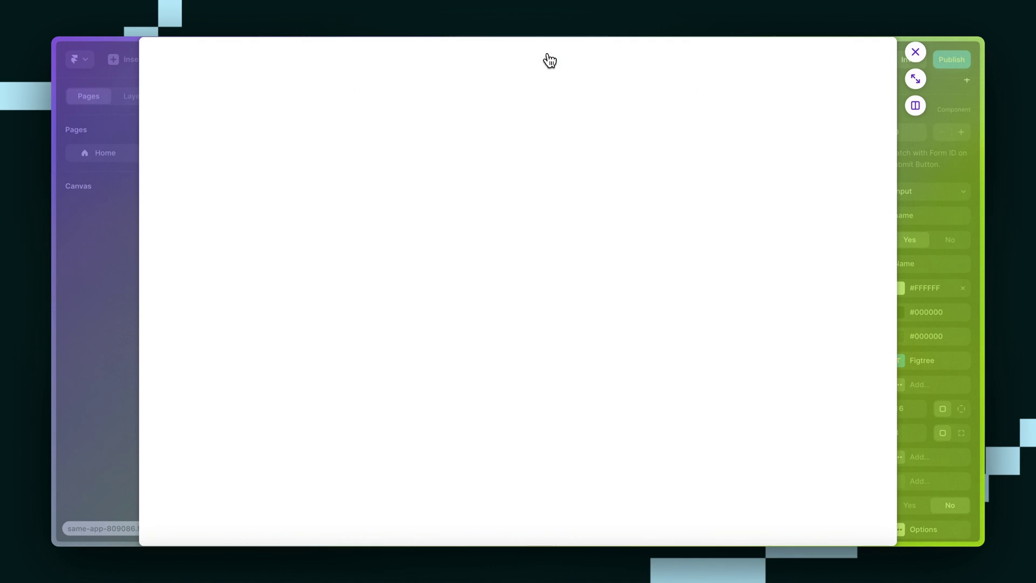
{"action": "left_click", "coordinate": [915, 80]}
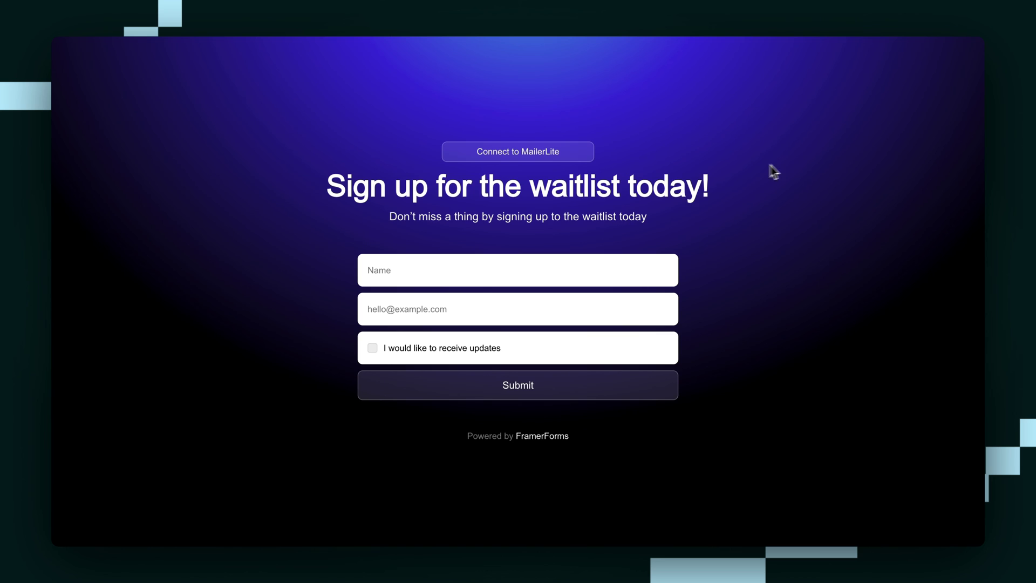
Step: Submit a test name and e-mail with the updates checkbox ticked through the live form
{"action": "left_click", "coordinate": [478, 270]}
{"action": "type", "text": "Harry"}
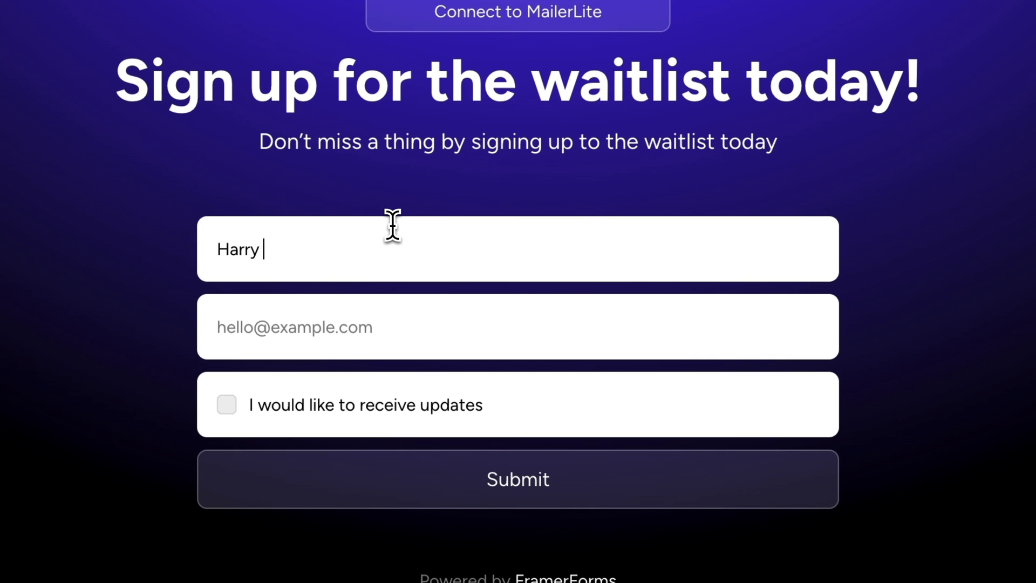
{"action": "type", "text": " Potter"}
{"action": "left_click", "coordinate": [320, 352]}
{"action": "type", "text": "chosen1@hogwarts."}
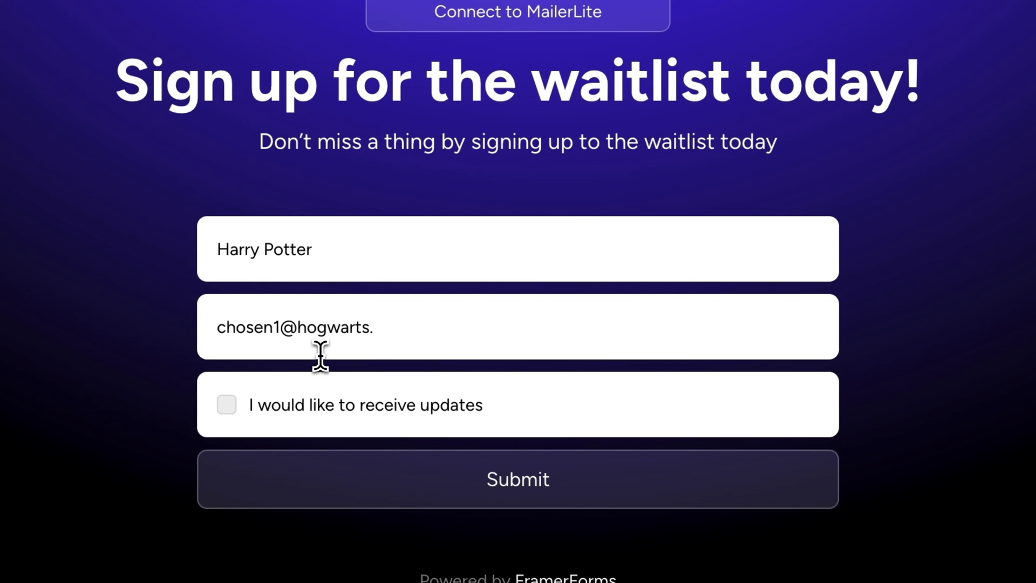
{"action": "type", "text": "uk"}
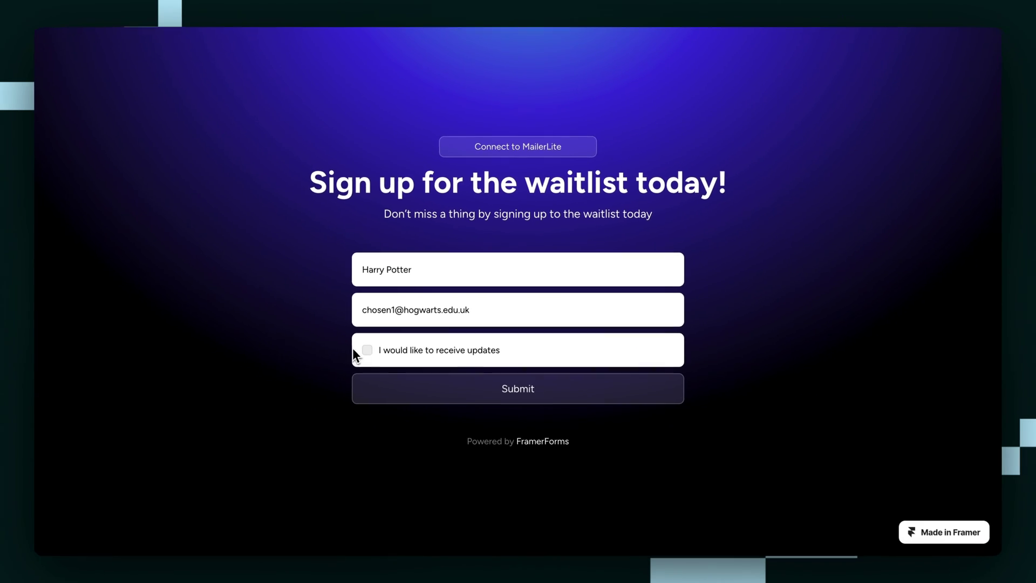
{"action": "left_click", "coordinate": [228, 406]}
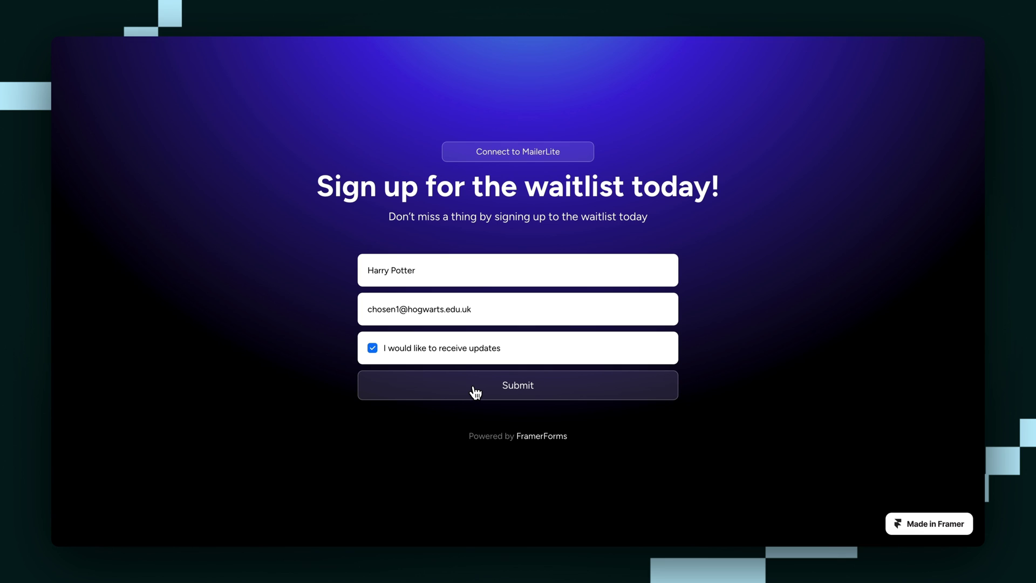
{"action": "left_click", "coordinate": [474, 393]}
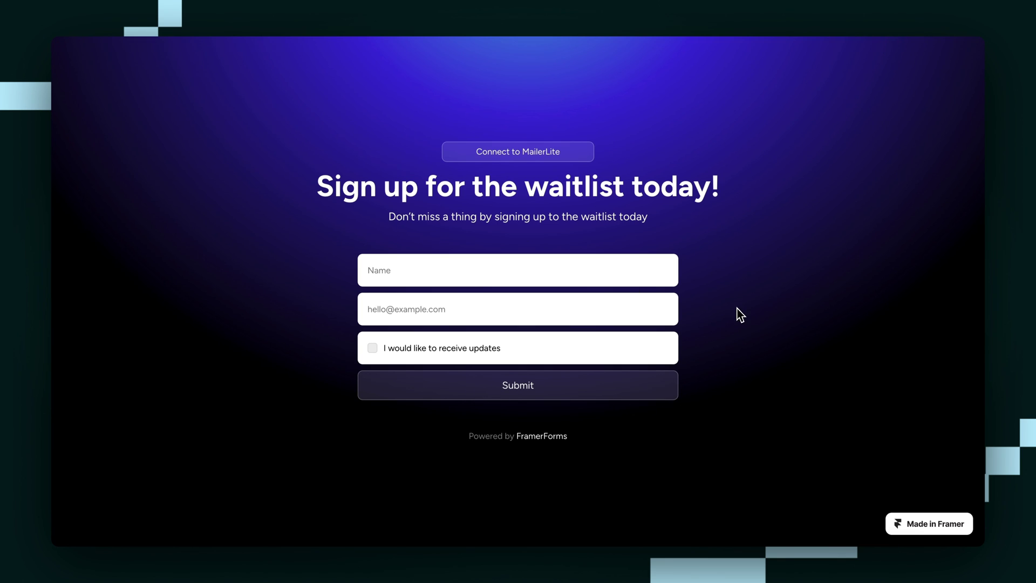
{"action": "key", "text": "alt+Tab"}
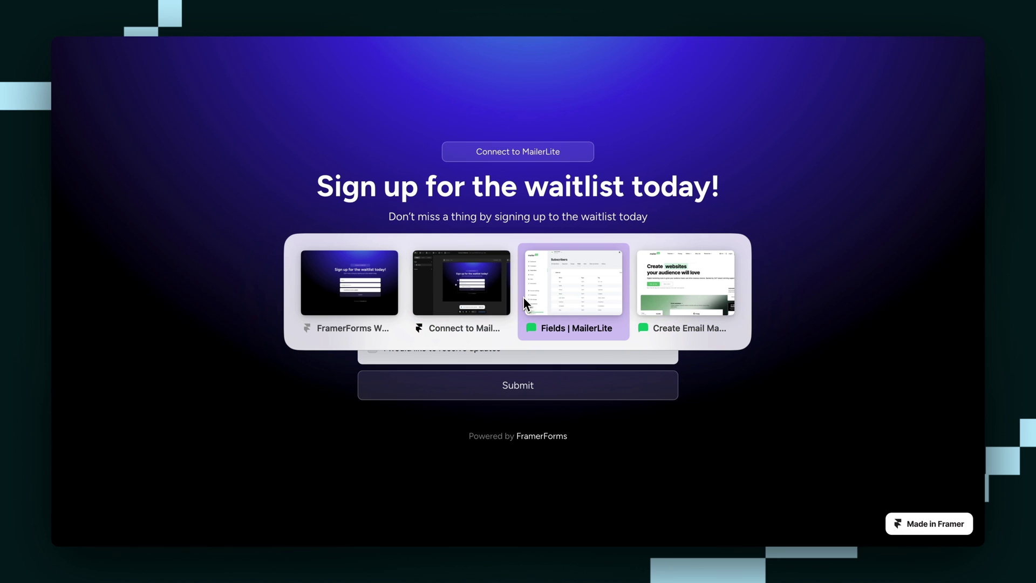
Step: Open MailerLite's All subscribers list and confirm it shows 2 subscribers including the test signup
{"action": "left_click", "coordinate": [571, 296]}
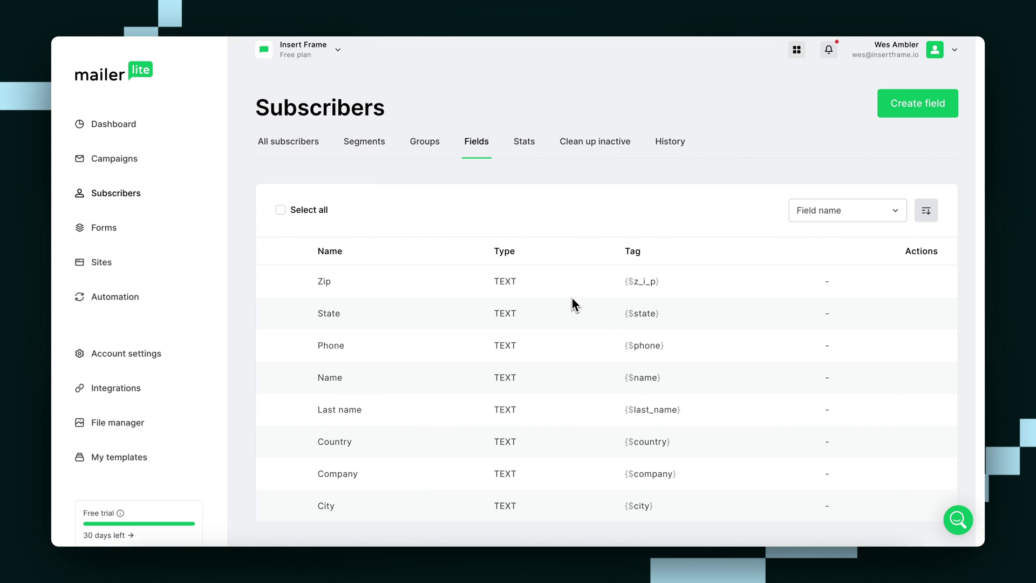
{"action": "left_click", "coordinate": [126, 199]}
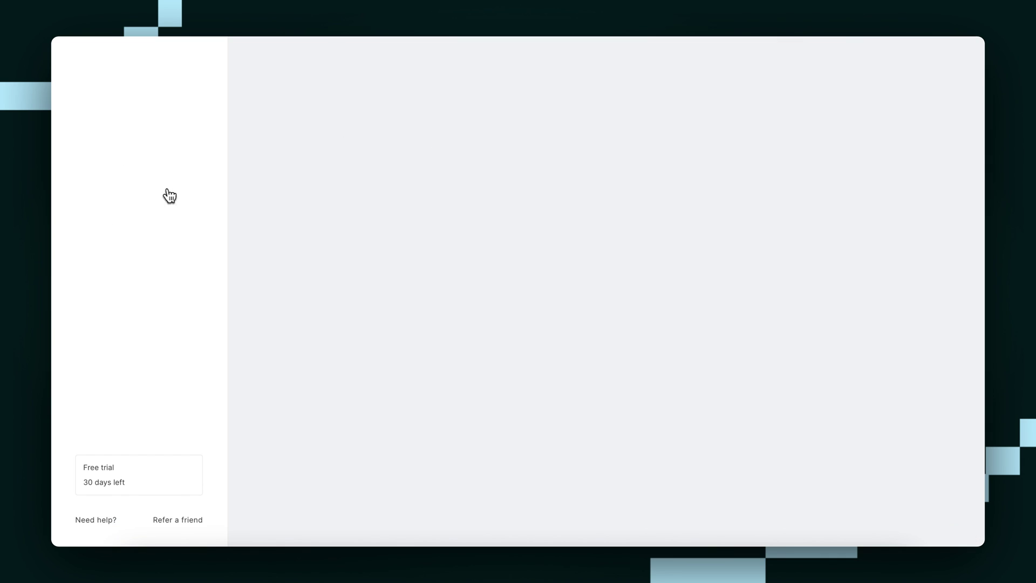
{"action": "scroll", "coordinate": [361, 293], "scroll_direction": "down", "scroll_amount": 2}
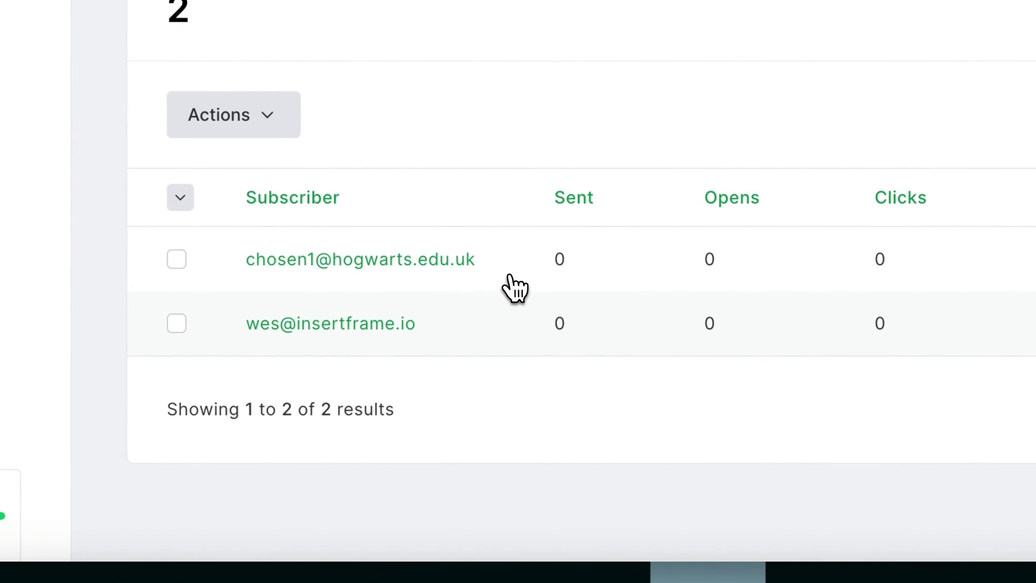
{"action": "scroll", "coordinate": [413, 272], "scroll_direction": "up", "scroll_amount": 1}
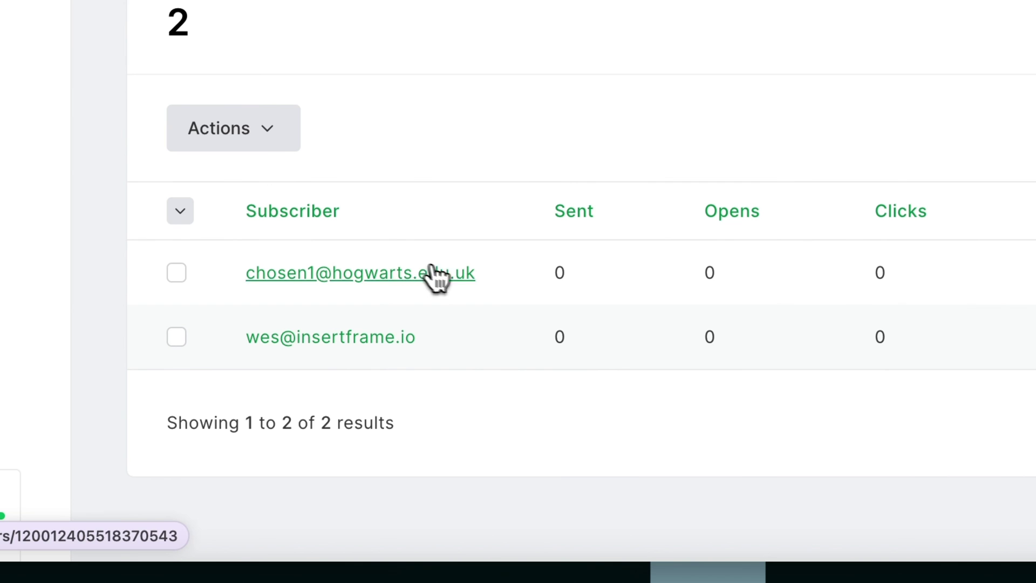
{"action": "scroll", "coordinate": [536, 302], "scroll_direction": "up", "scroll_amount": 2}
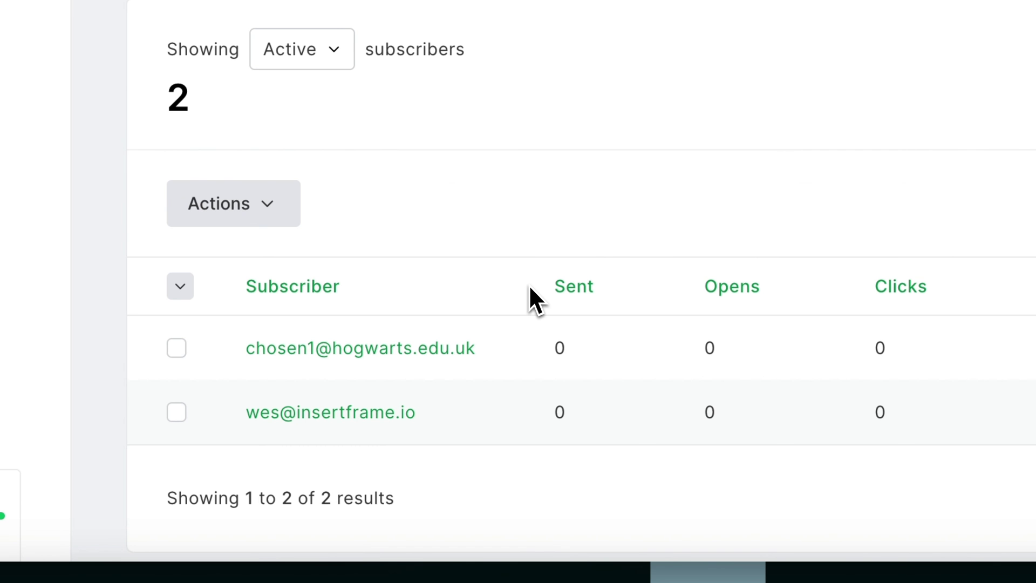